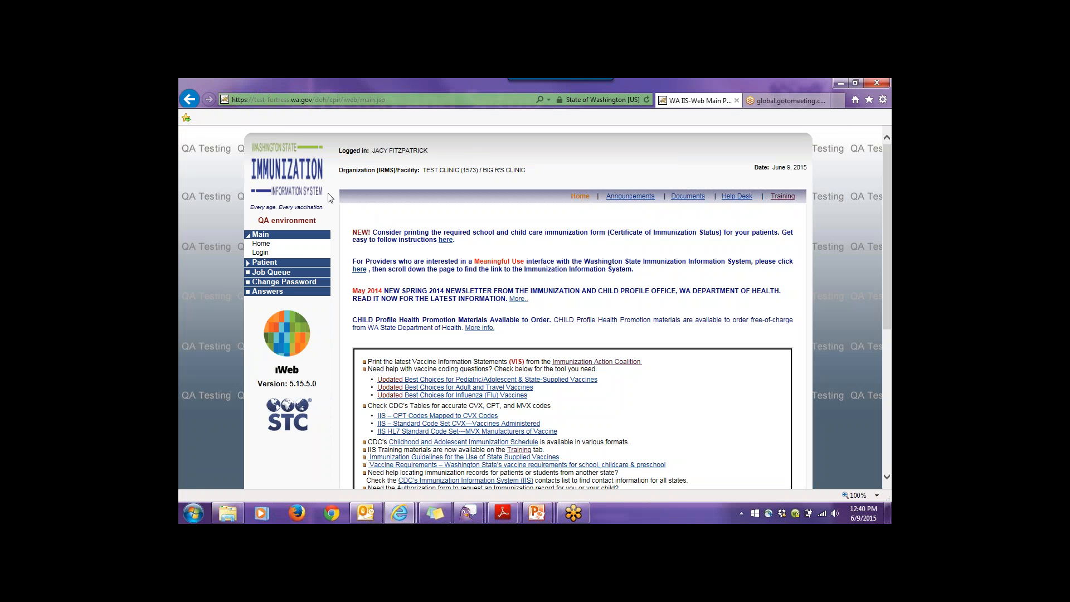
- Log in to iWeb with the saved username and autofilled password
click(264, 245)
click(263, 254)
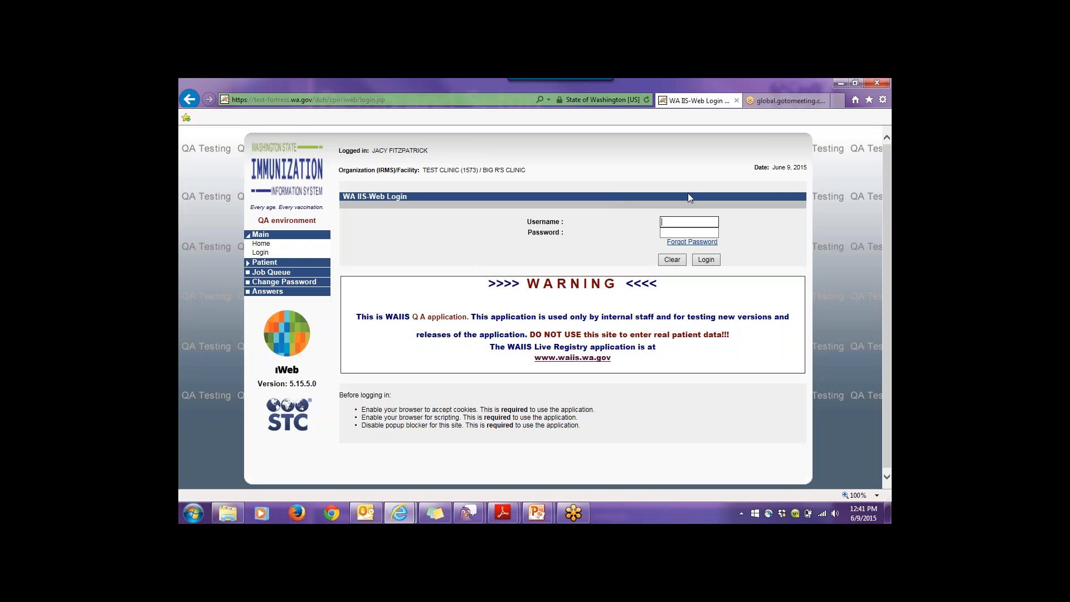
text(j)
key(Down)
key(Down)
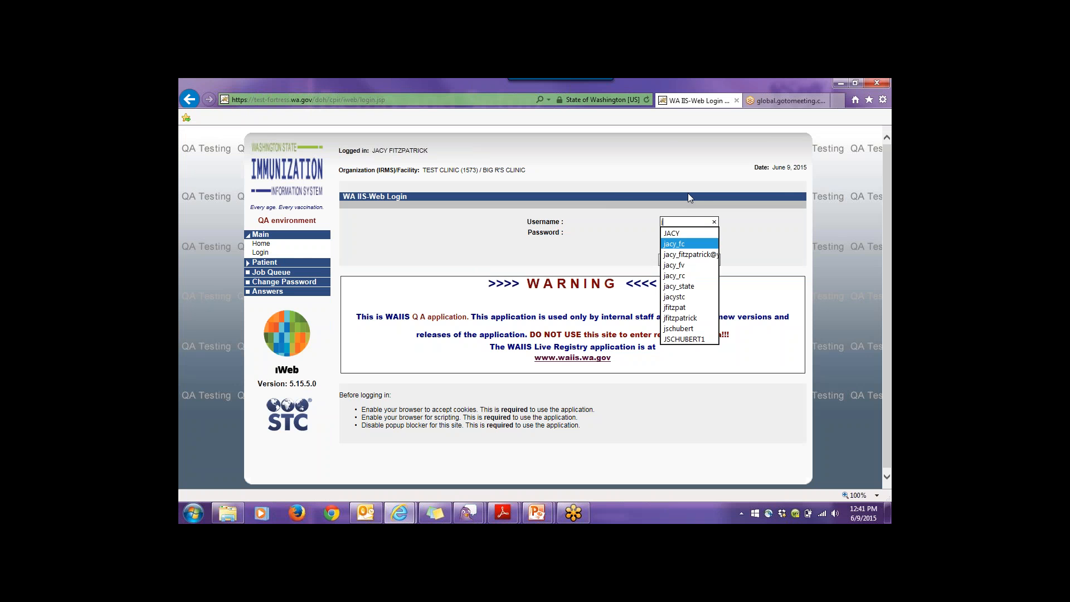
key(Return)
click(706, 260)
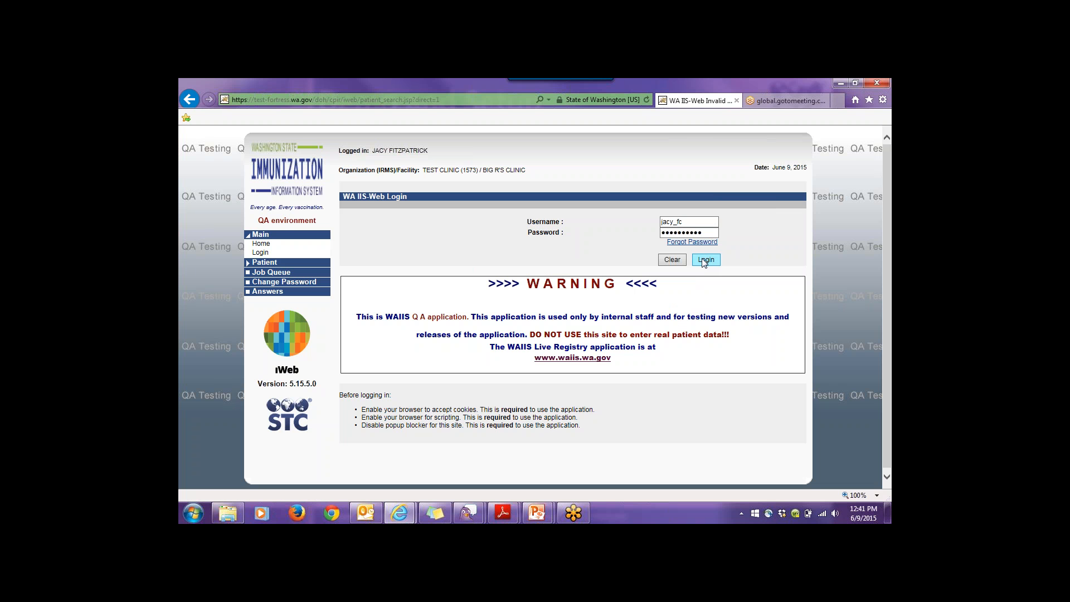
- Close the Invalid Session tab and reload the WA IIS-Web main page from Favorites in a new tab
click(737, 100)
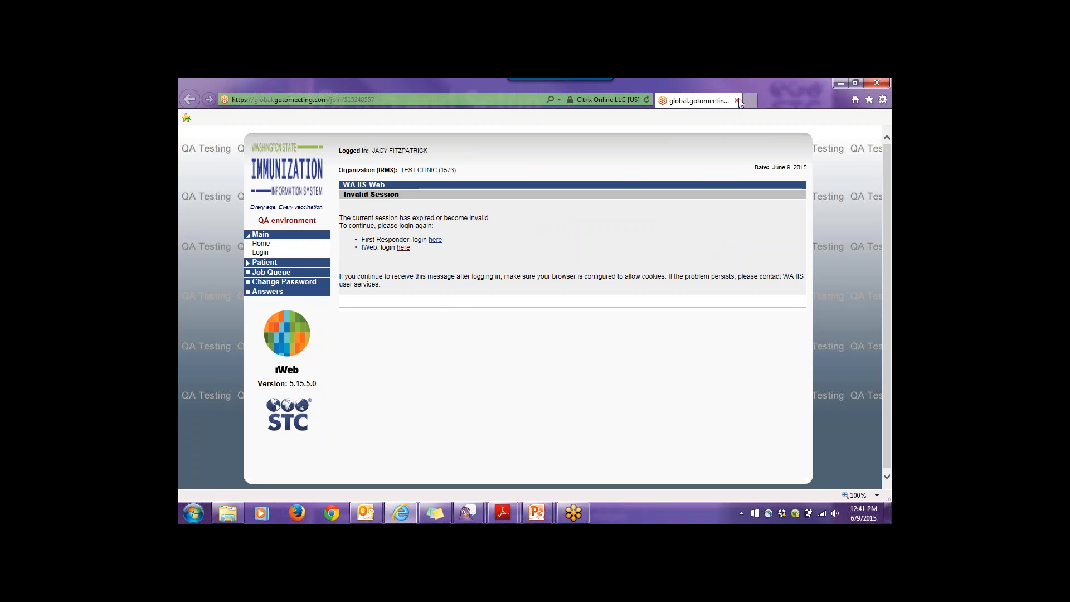
click(750, 101)
click(870, 99)
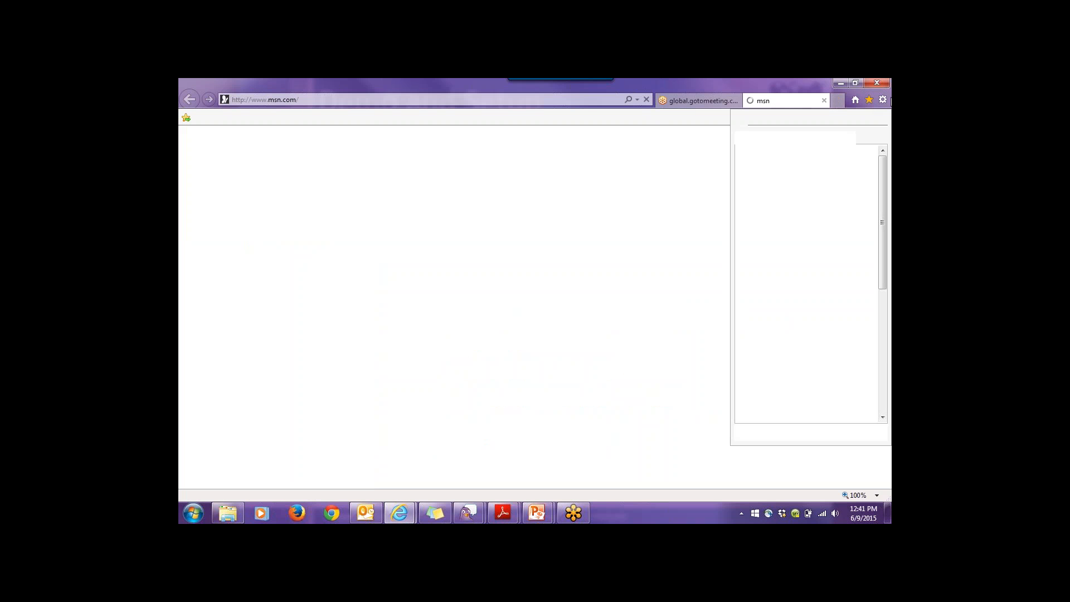
click(806, 311)
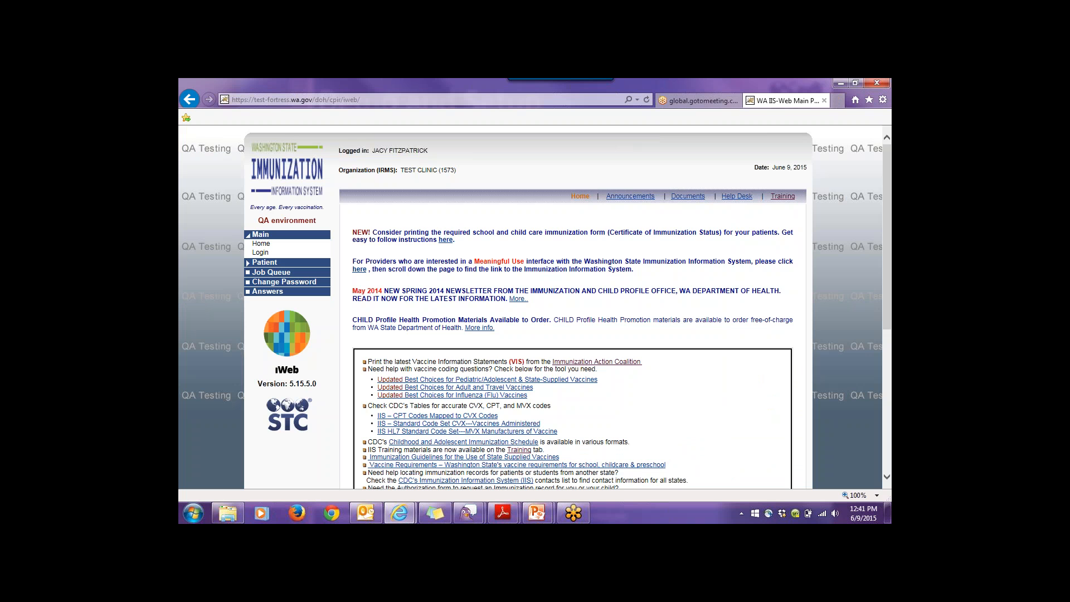
click(260, 253)
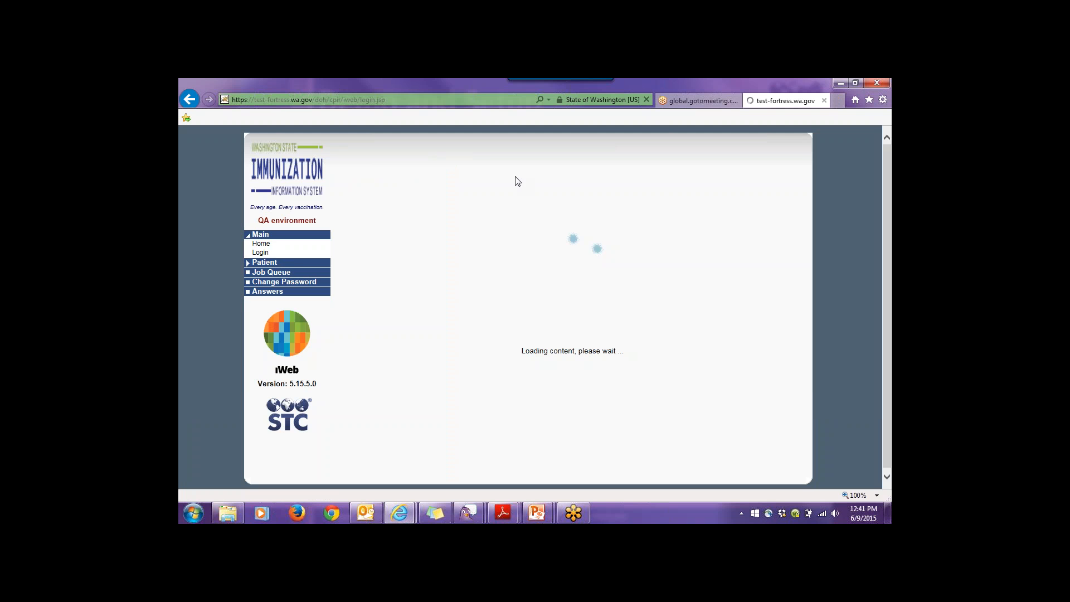
text(j)
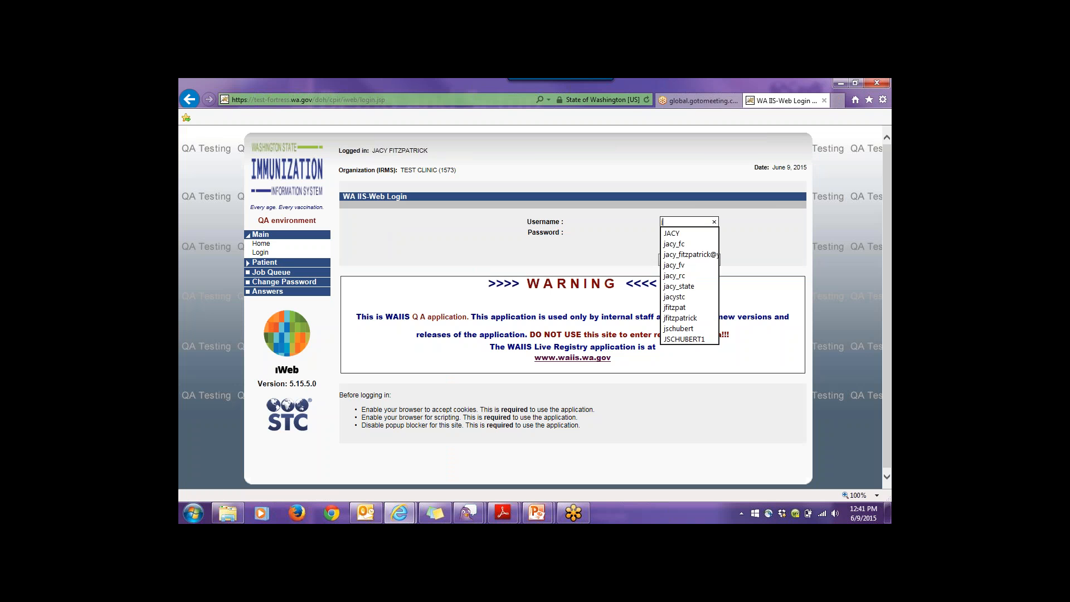
key(Return)
key(Return)
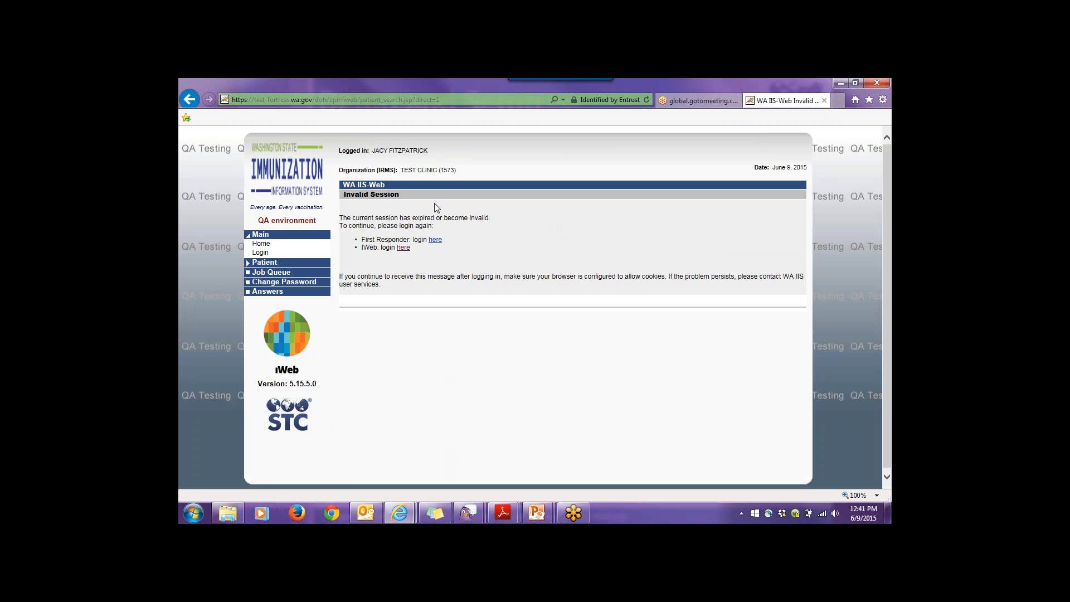
click(262, 245)
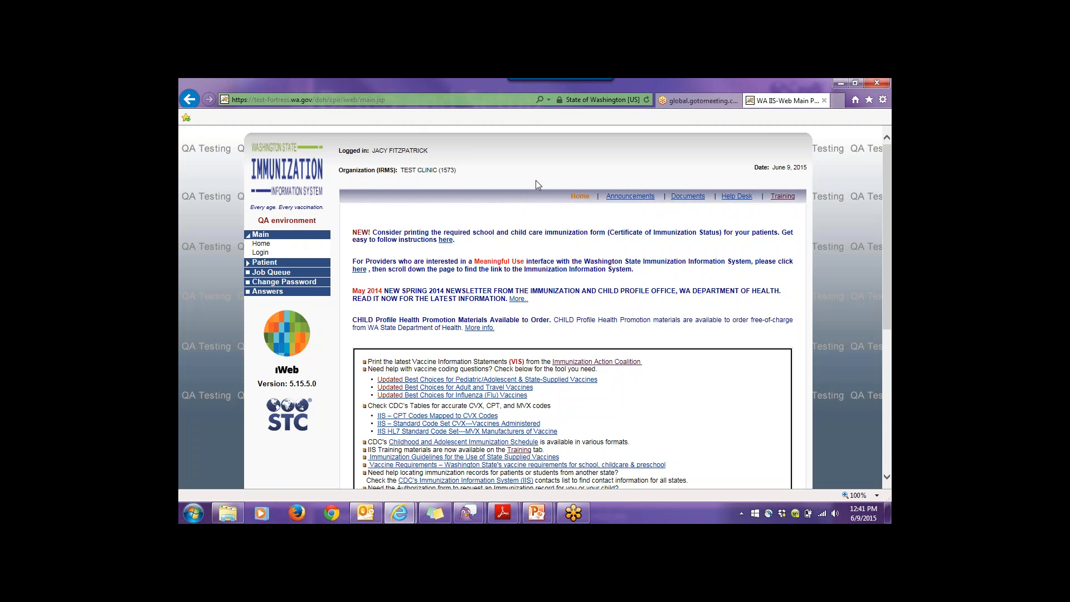
click(330, 513)
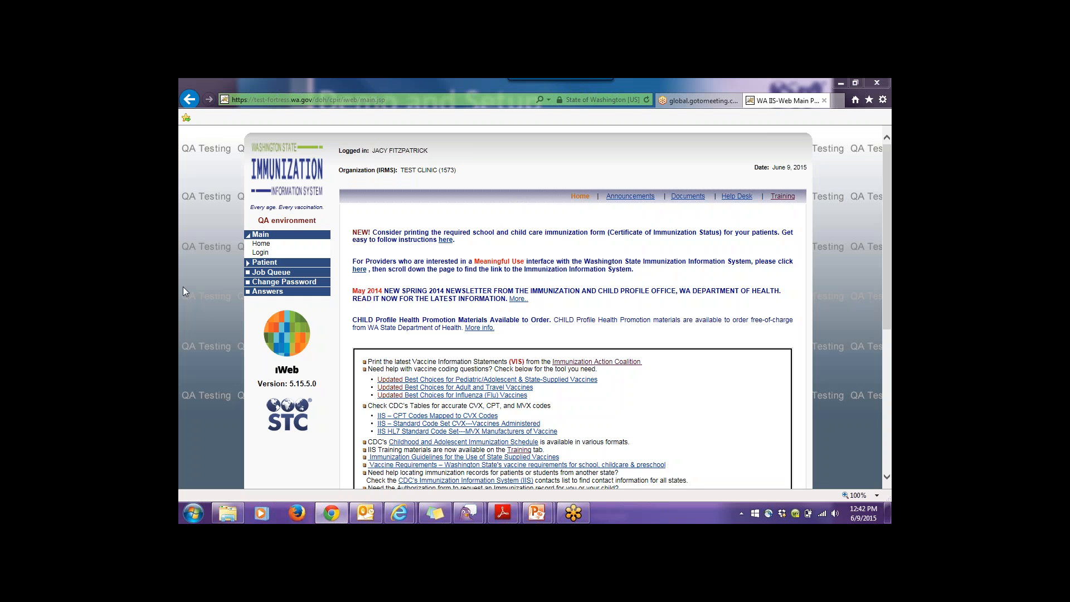
- Reopen the TEST - WA IIS-Web Main Page from Favorites in a fresh tab and go to Login
click(825, 101)
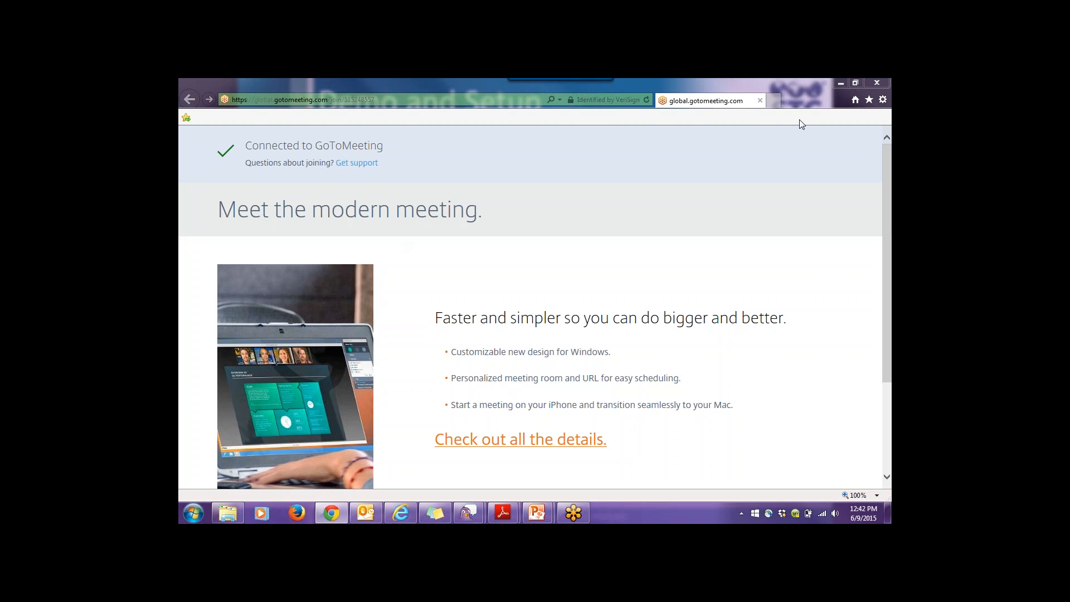
click(775, 100)
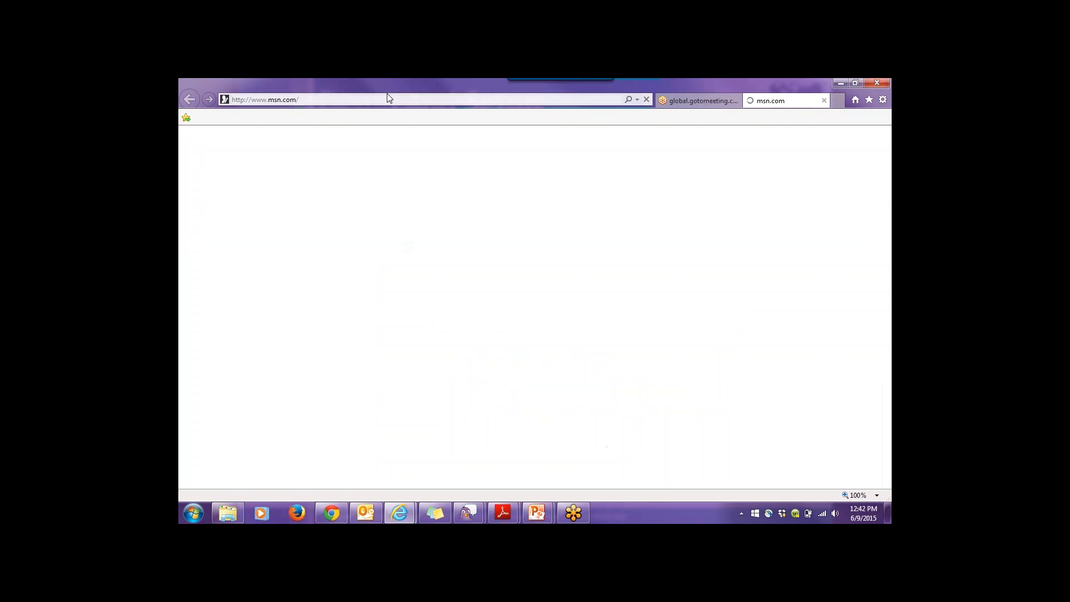
click(868, 100)
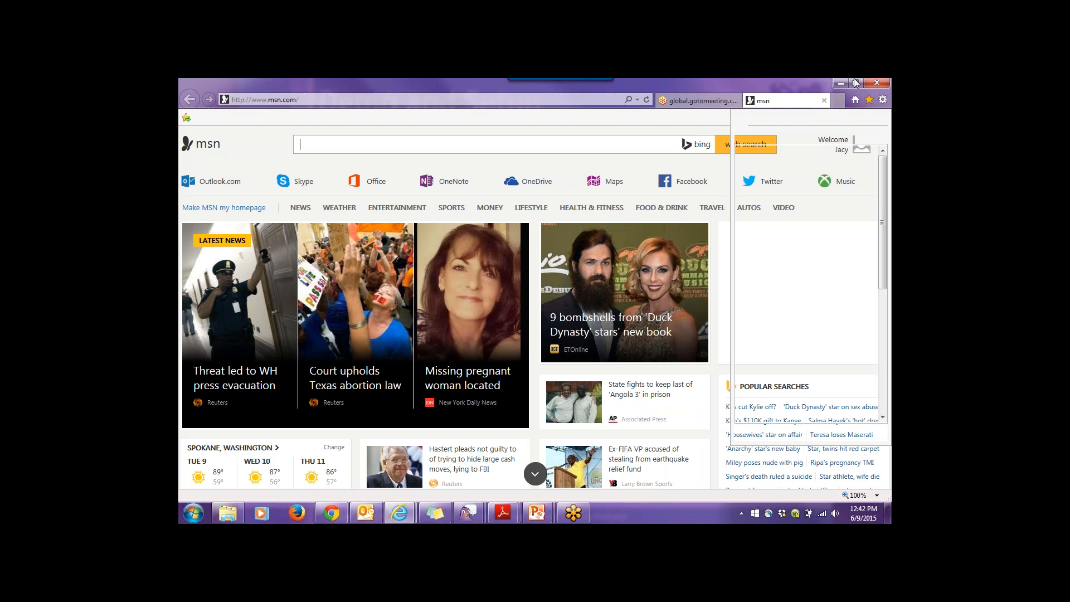
click(769, 316)
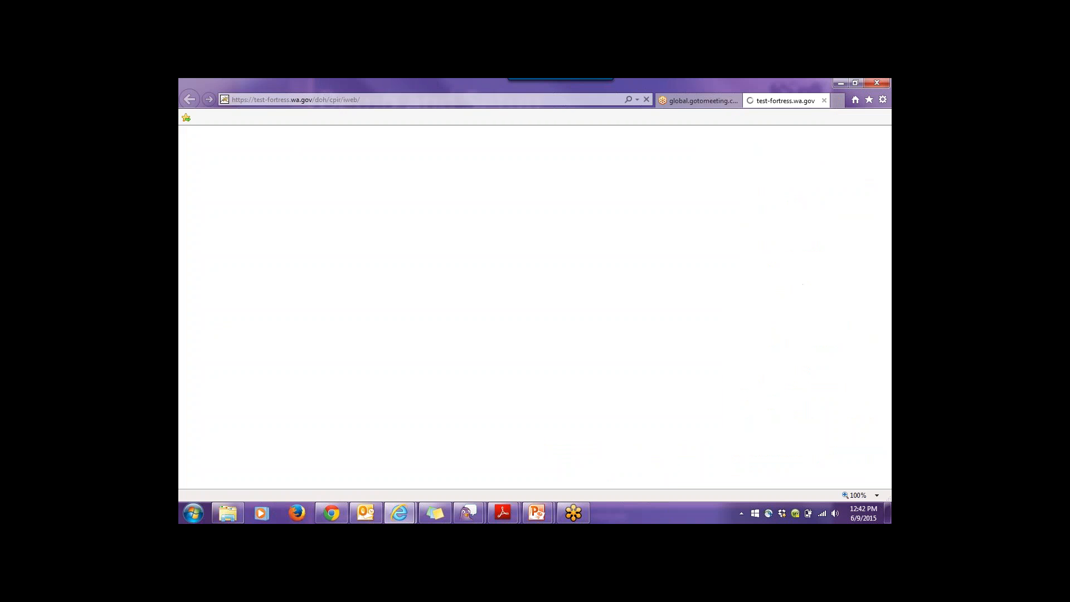
click(259, 253)
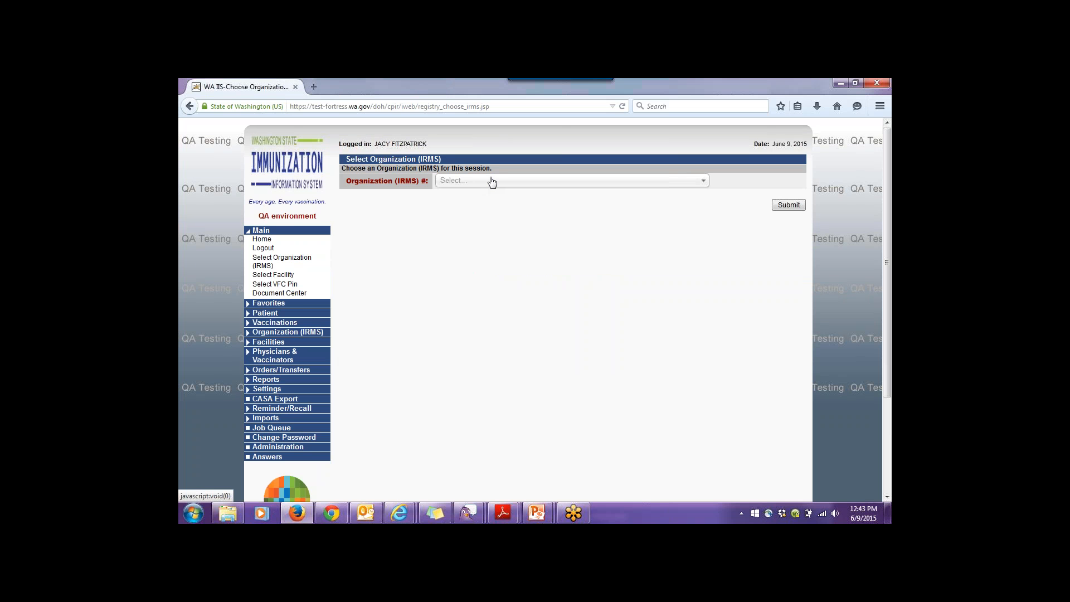
- Search 'test' in the Organization (IRMS) list, choose TEST CLINIC ( 1573 ), and submit
click(490, 185)
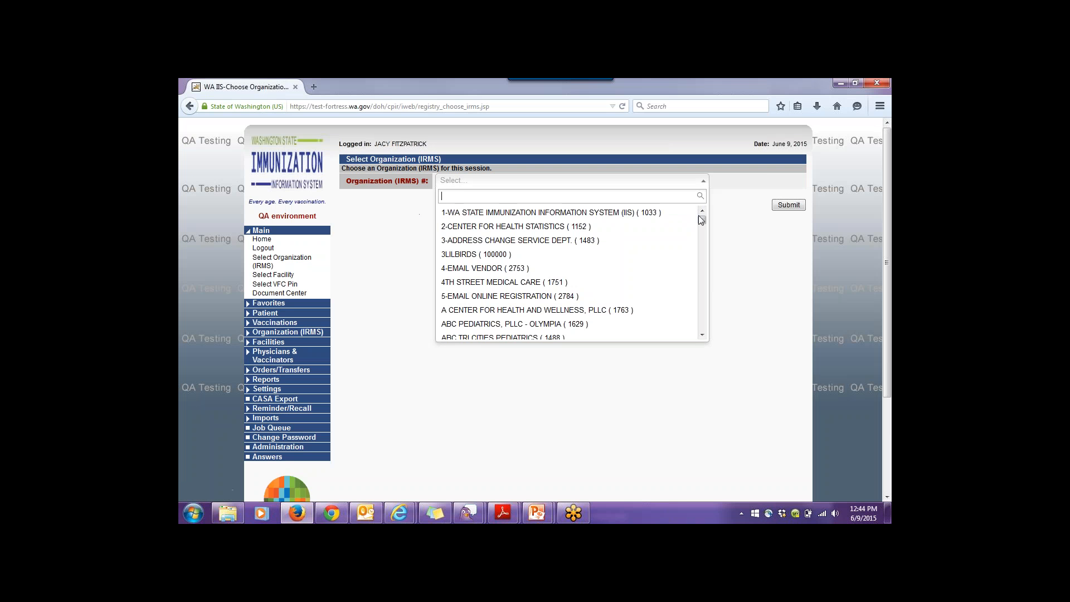
text(te)
text(st)
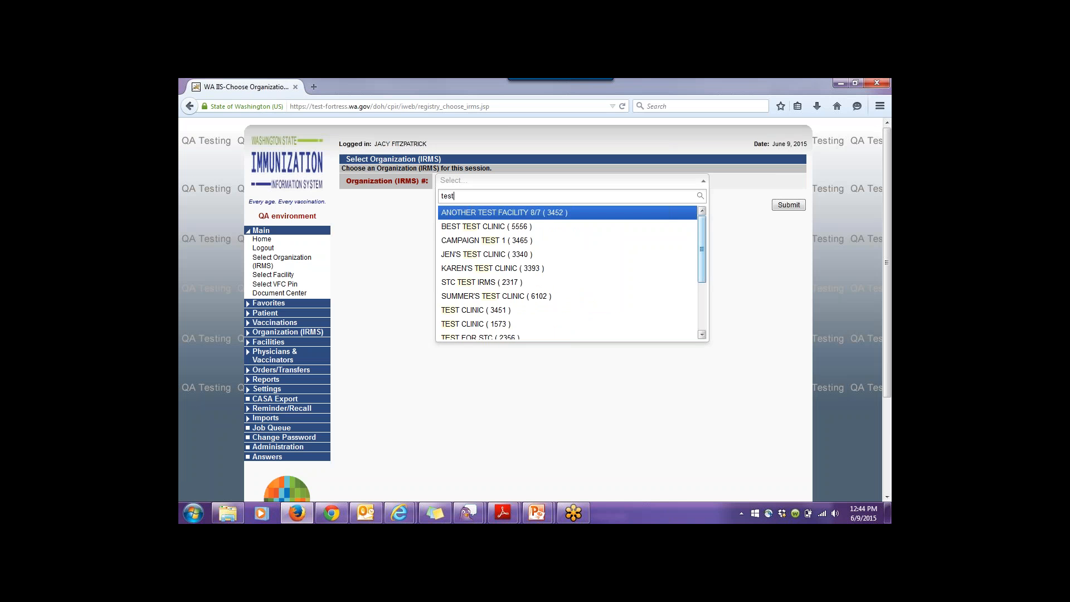
click(477, 324)
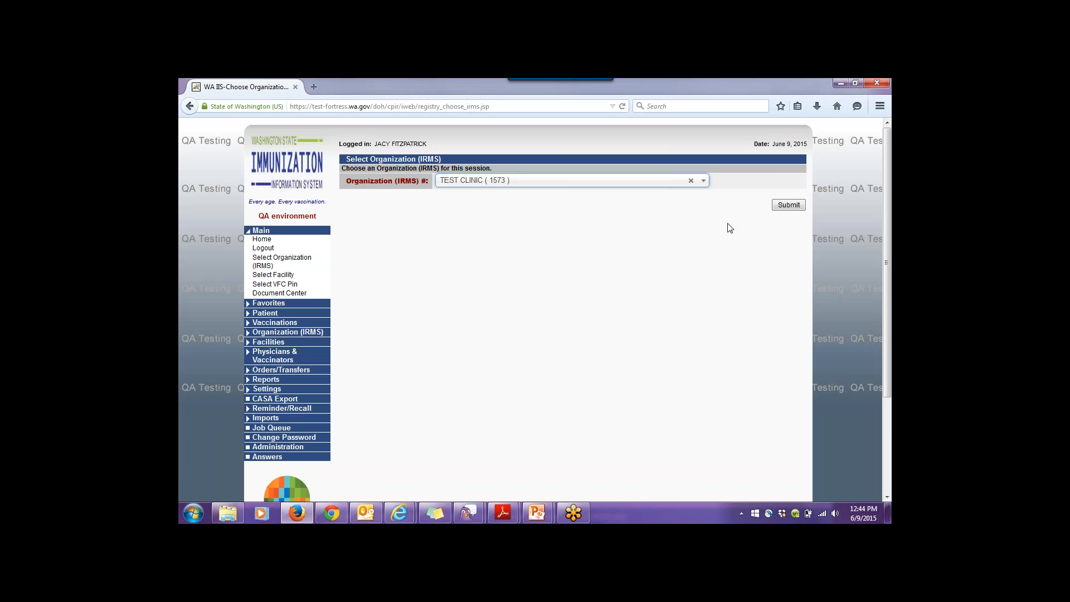
click(789, 206)
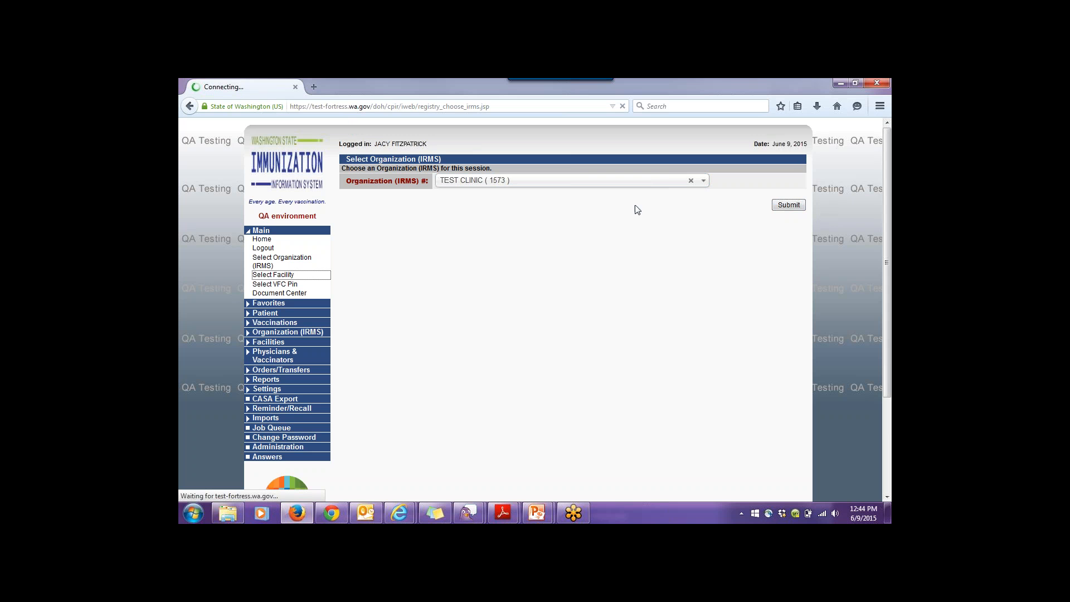
- Confirm the organization, choose BIG R'S CLINIC as the facility, and continue to Patient Search
click(789, 206)
click(790, 206)
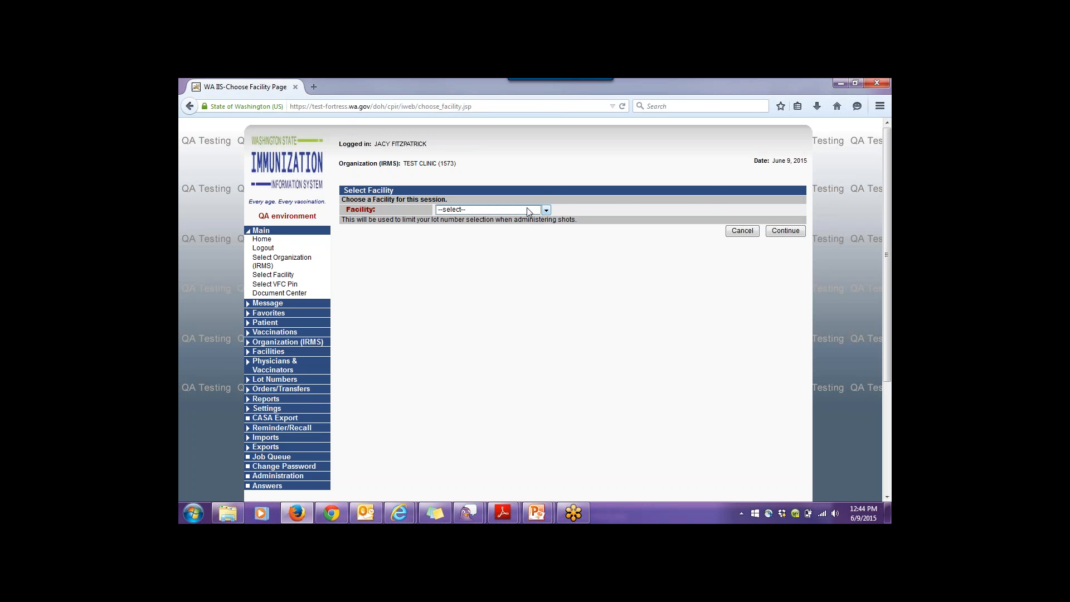
click(536, 210)
click(486, 224)
click(792, 229)
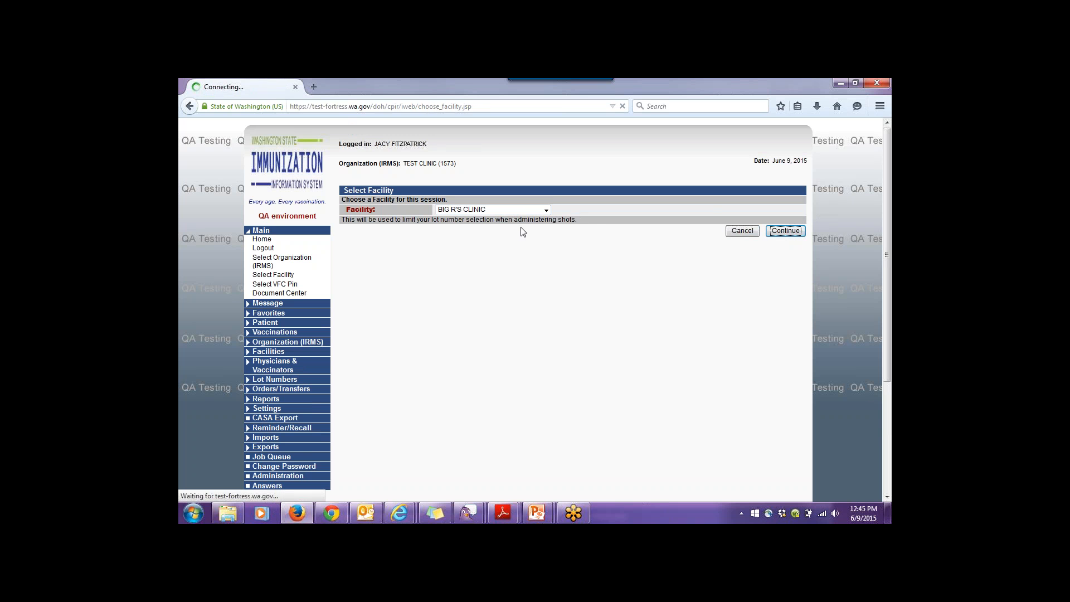
click(786, 233)
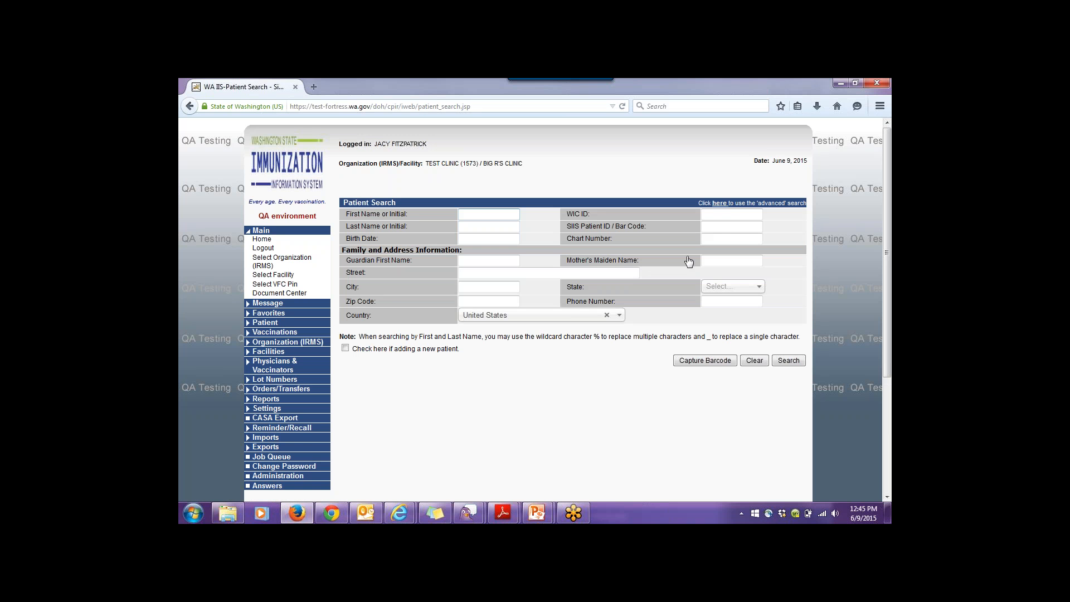
- Scroll down the left menu and open Administration
scroll(689, 261, down, 2)
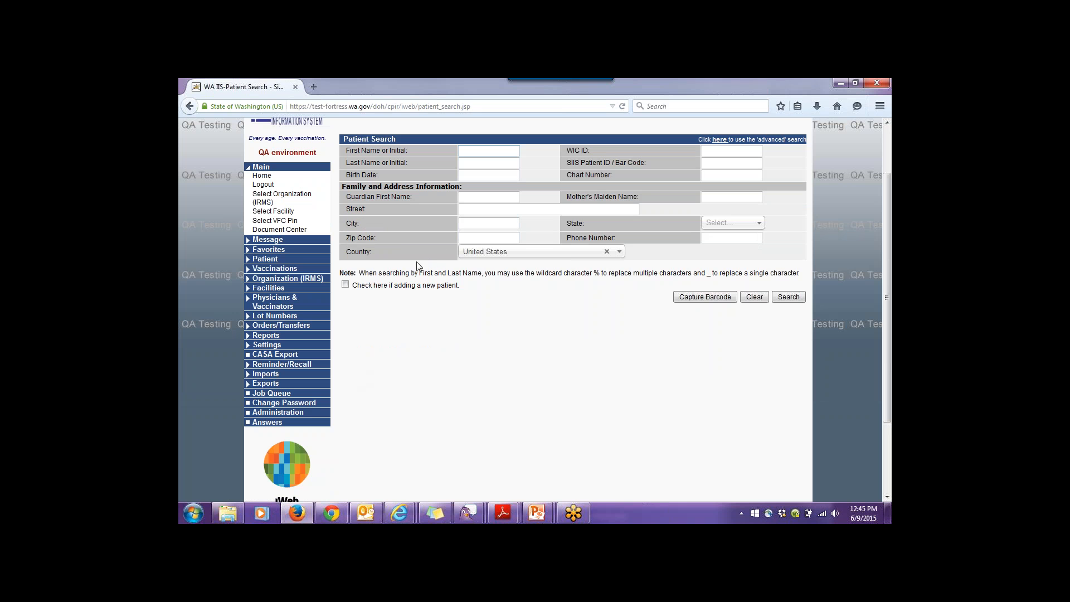
click(286, 416)
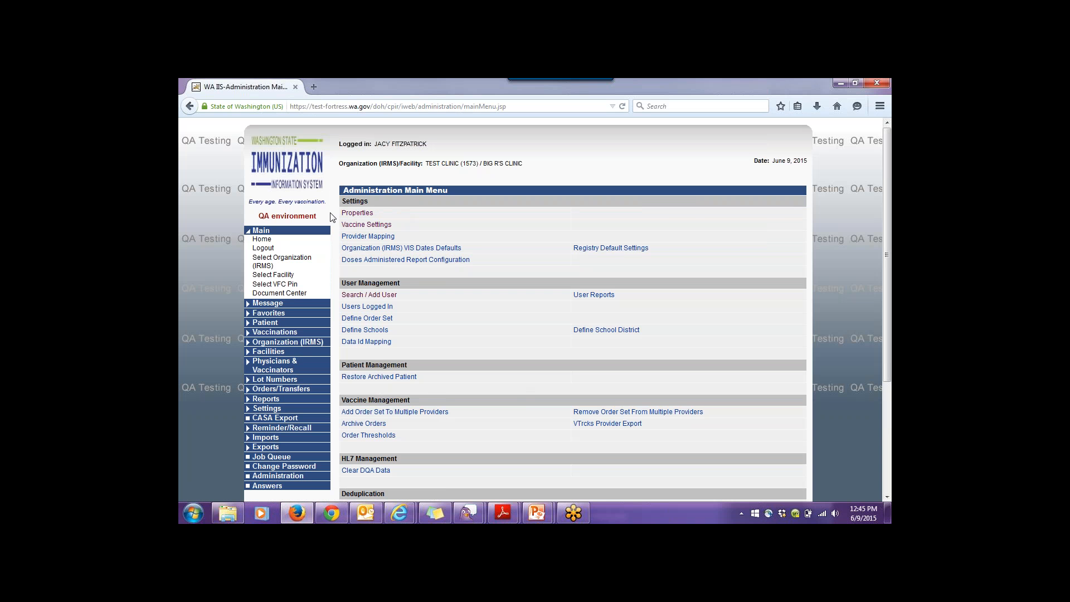
- Search web users for TEST CLINIC at BIG R'S CLINIC, listing the 4 existing users
click(352, 297)
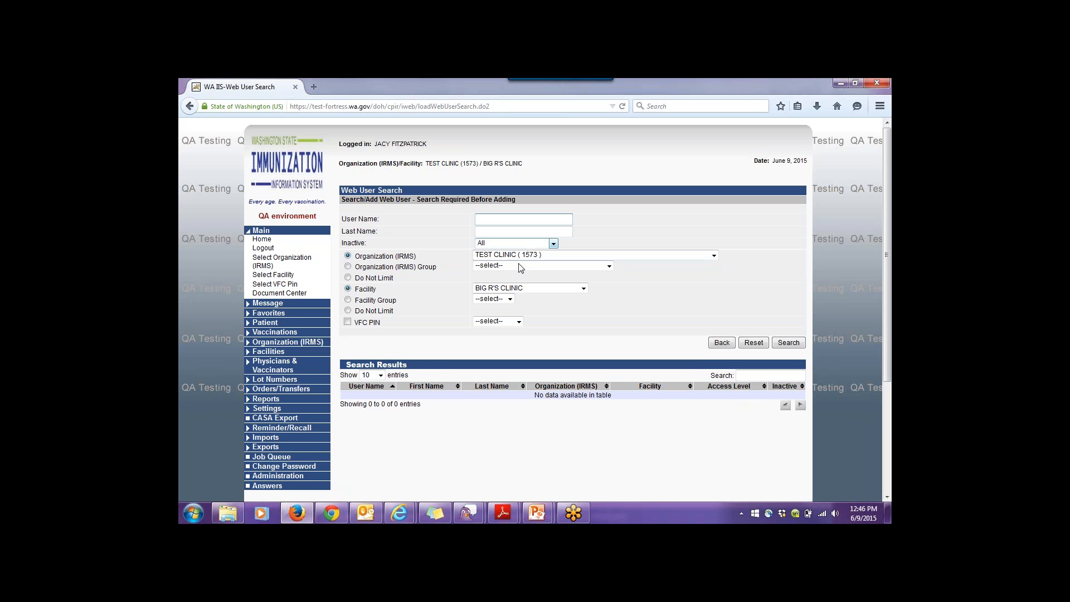
click(792, 342)
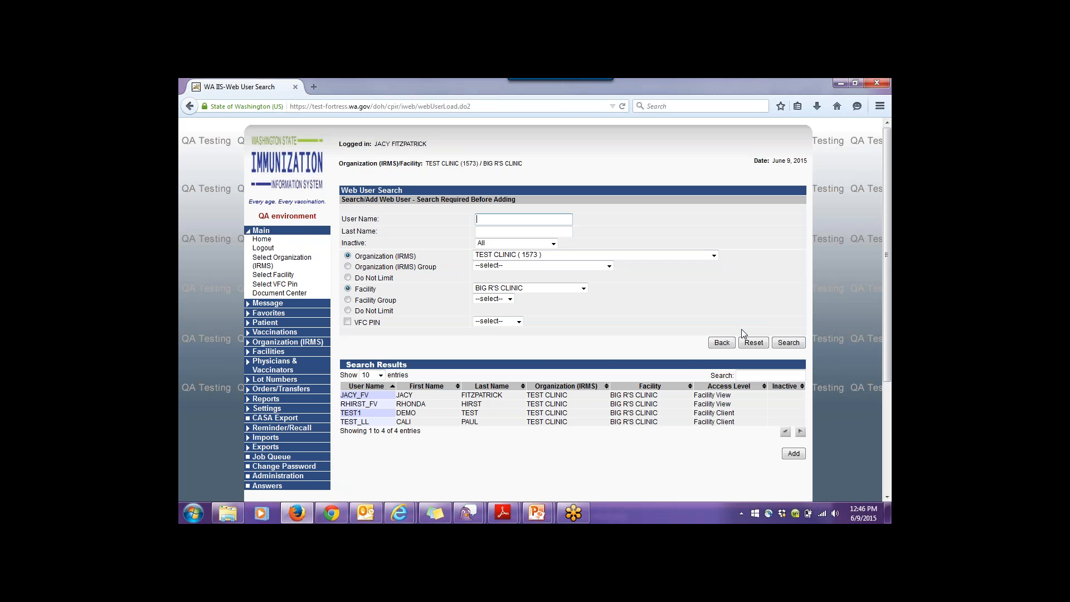
scroll(744, 333, down, 2)
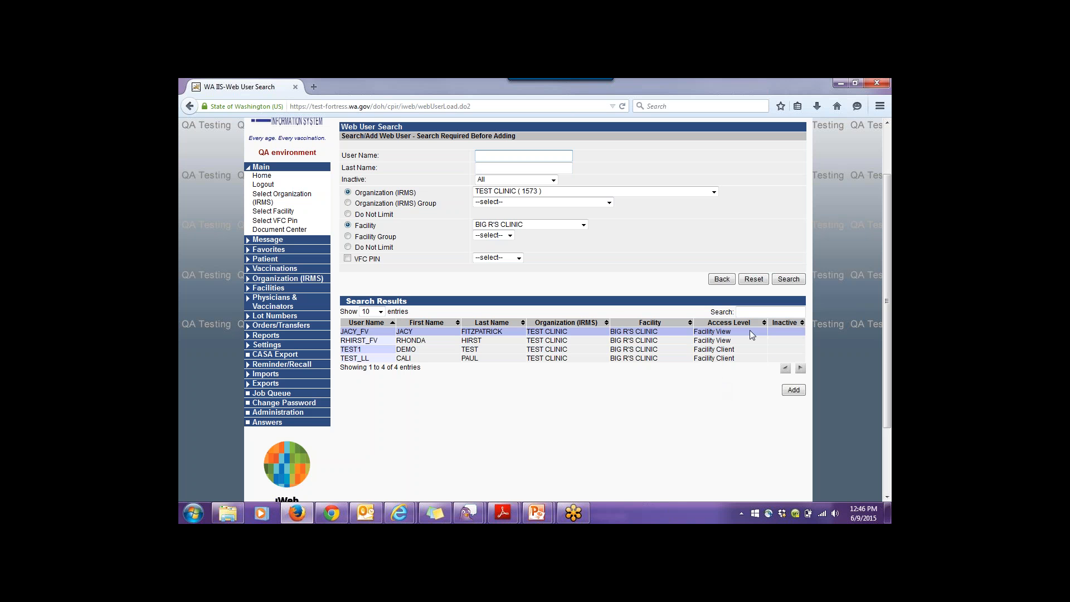
- Open the first listed user's Web User Maintenance [Detail] record
click(440, 332)
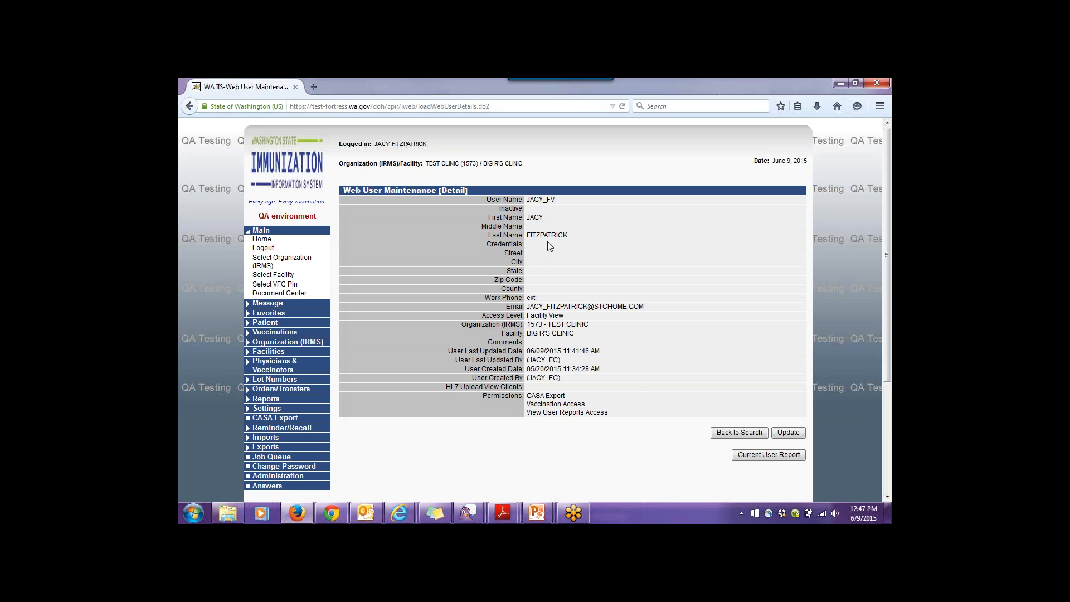
- Open the Facility View user's record for editing, review available and current permissions, then go Back unsaved
click(788, 433)
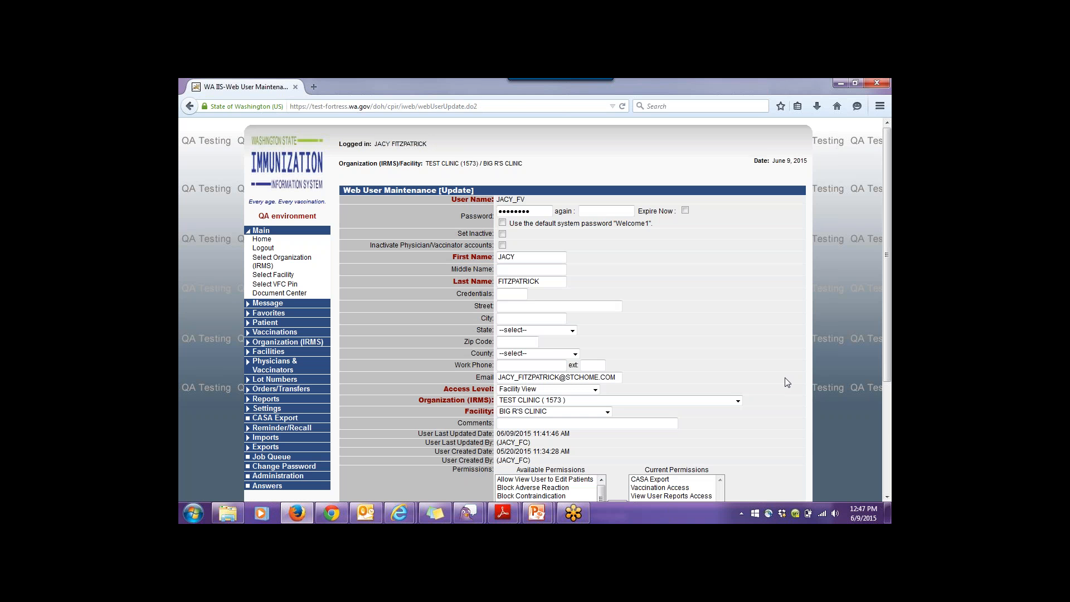
scroll(785, 377, down, 2)
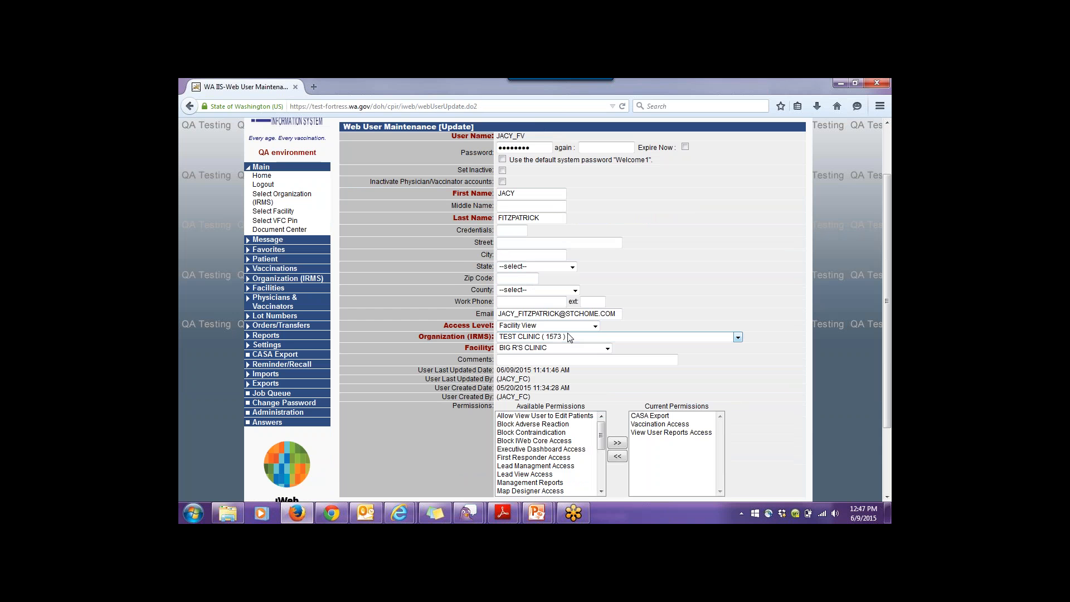
scroll(569, 338, down, 2)
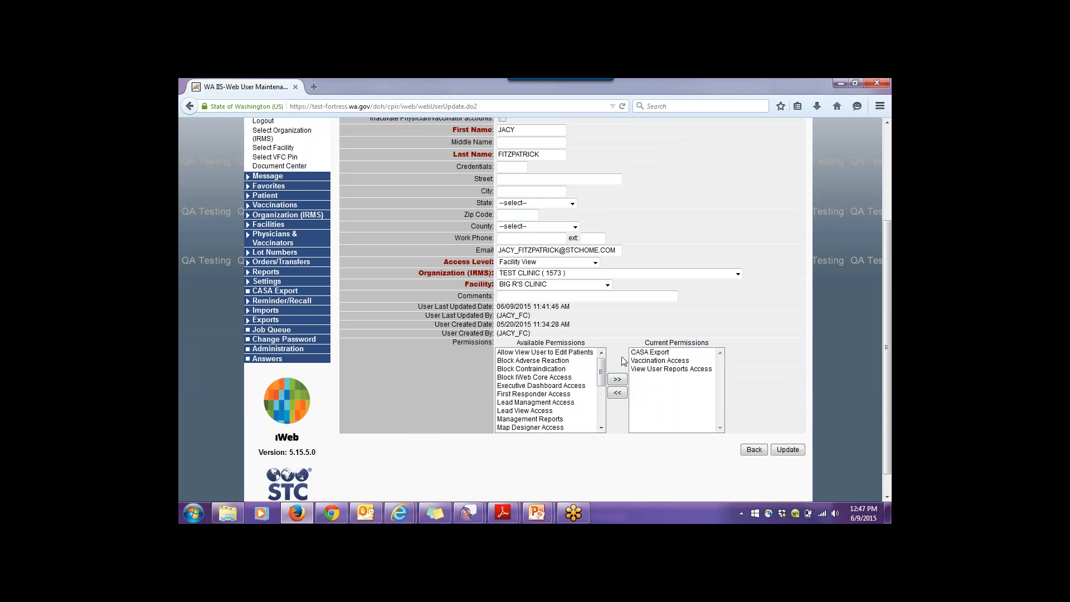
mouse_move(602, 379)
mouse_down()
mouse_move(601, 424)
mouse_move(612, 366)
mouse_up()
scroll(758, 422, up, 2)
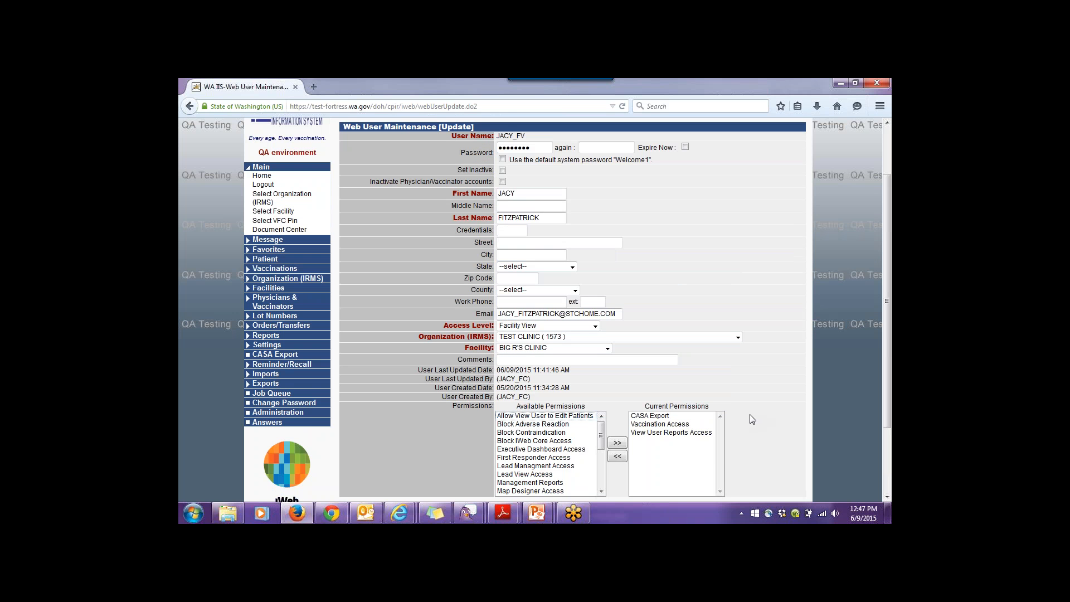
scroll(752, 419, down, 2)
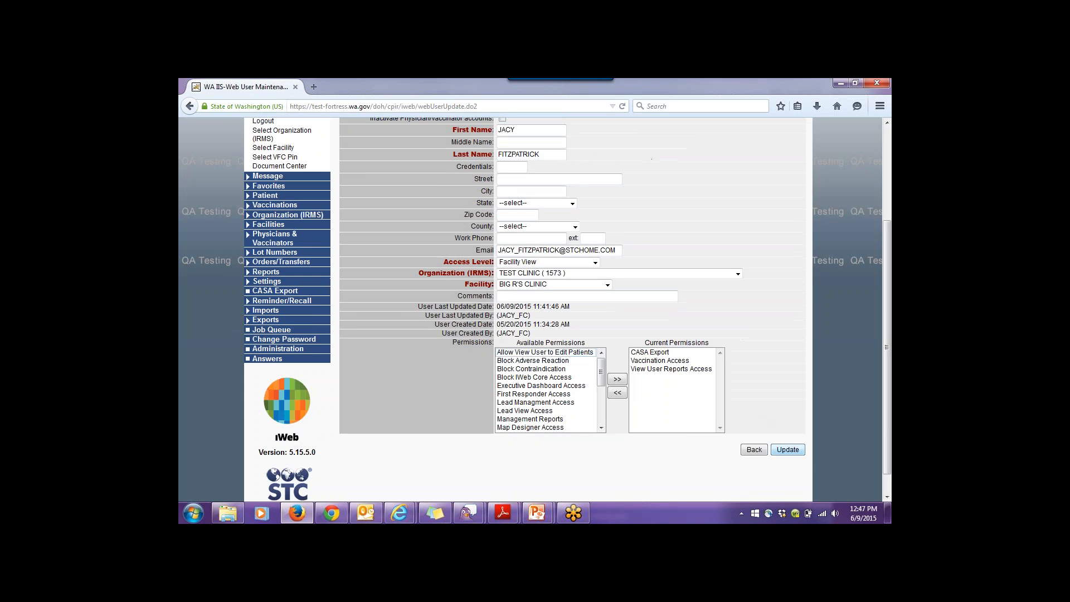
click(755, 451)
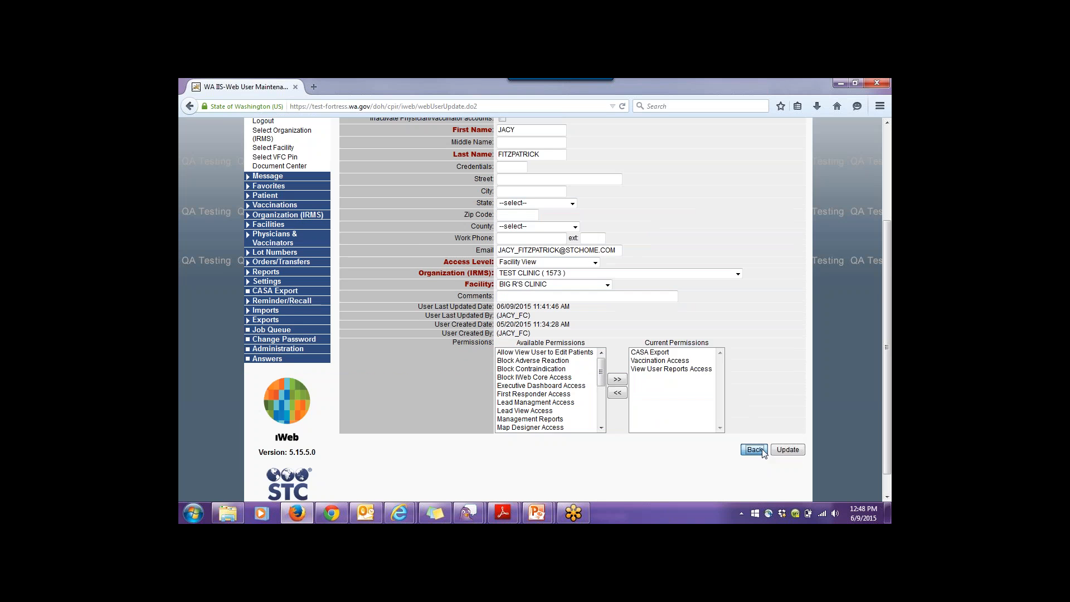
click(754, 449)
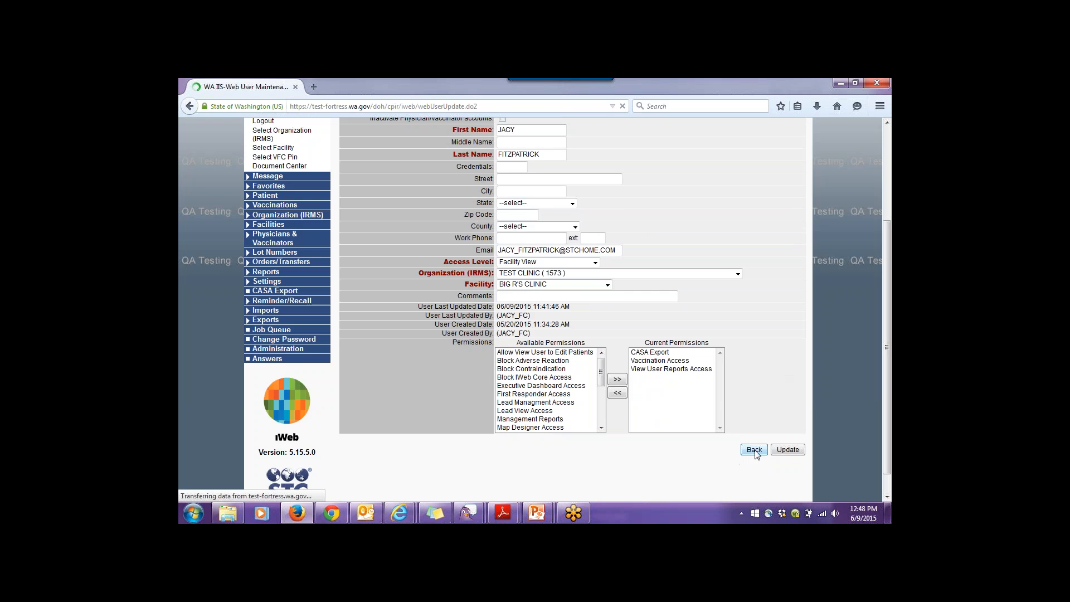
- Start a new web user from the search page and clear the browser-filled user name and password
click(719, 436)
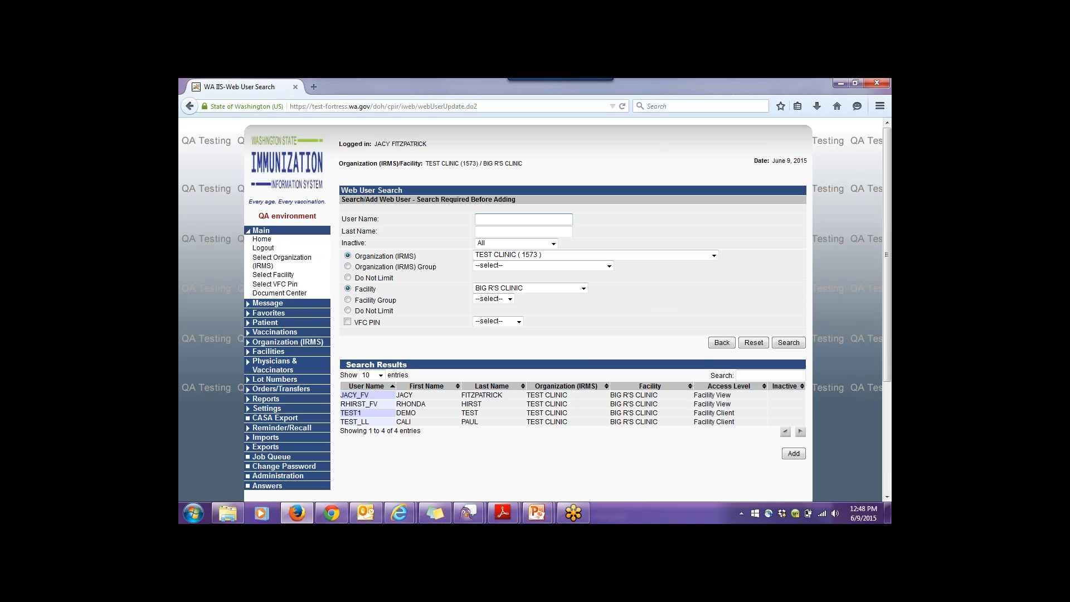
click(794, 454)
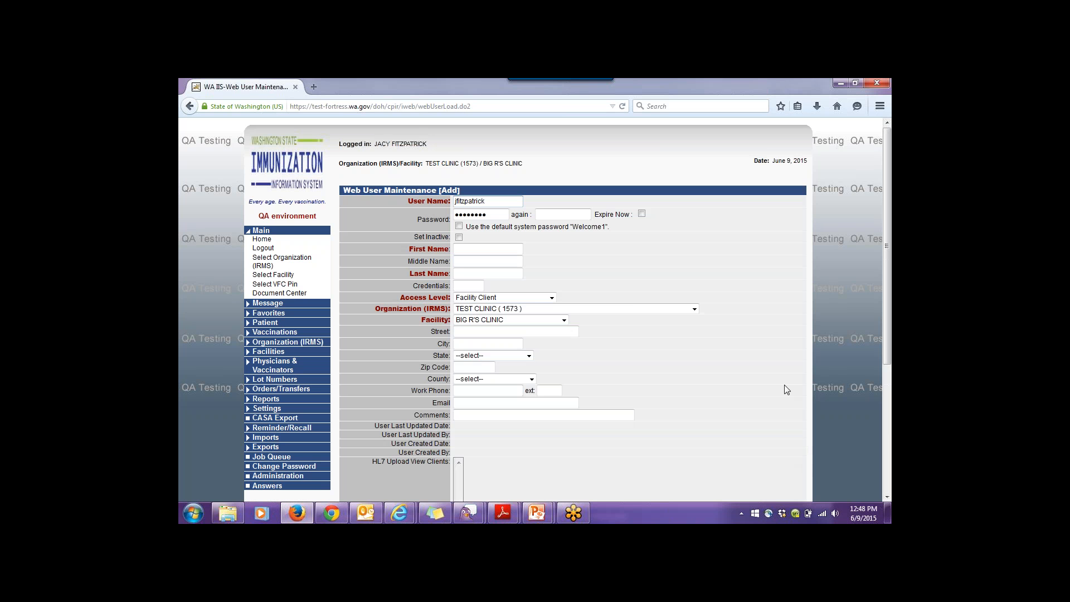
double_click(505, 202)
key(Delete)
key(Tab)
key(Delete)
scroll(750, 280, down, 4)
scroll(752, 284, up, 2)
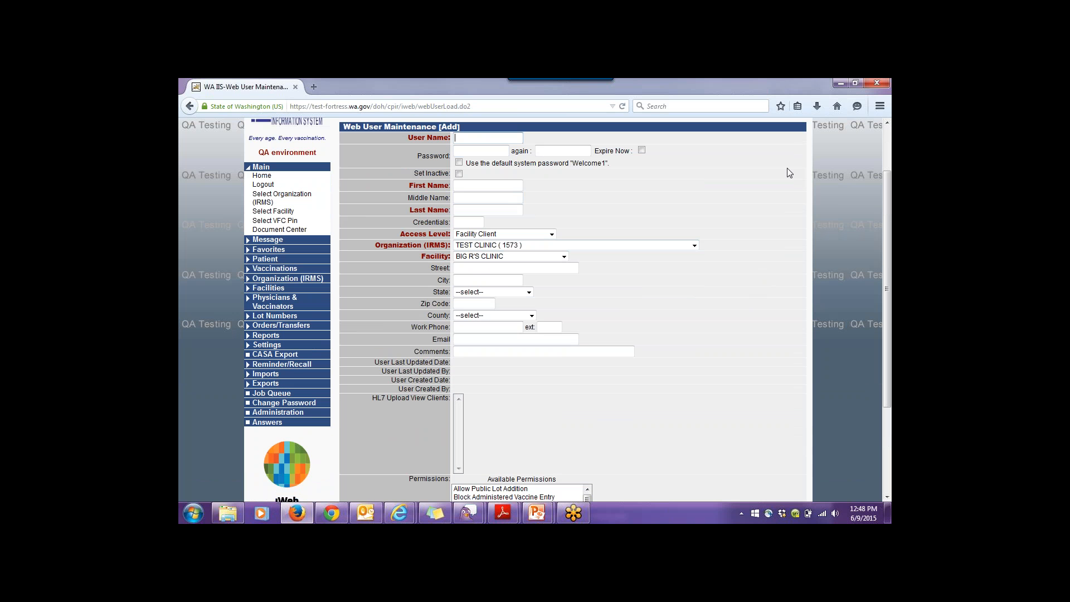
- Enter user name test_123 with a confirmed password set to Expire Now
text(test_123)
key(Tab)
text(elcome1)
key(Tab)
text(Welcome1)
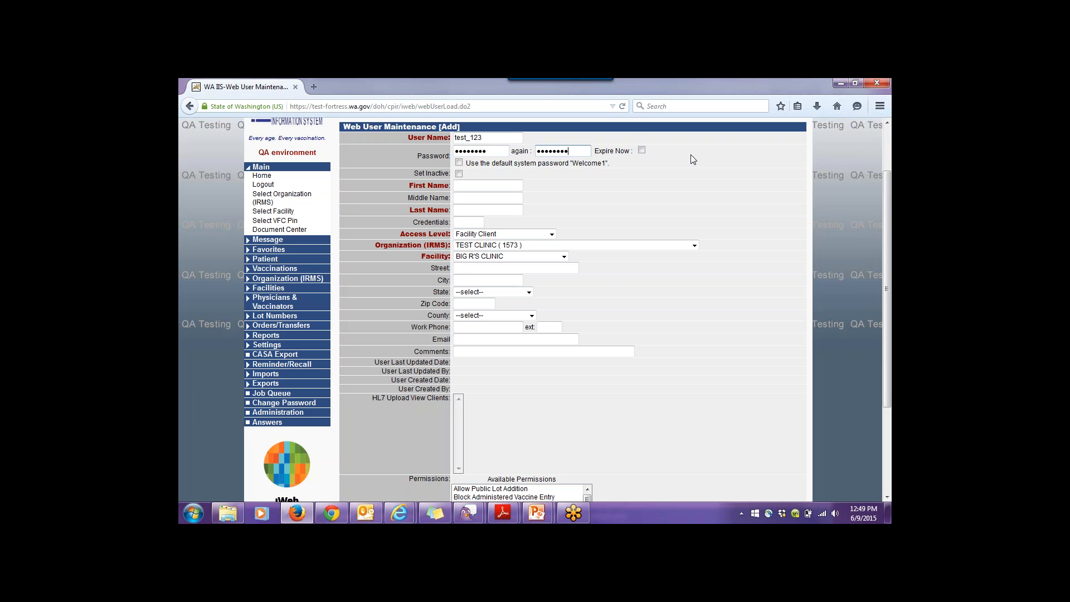
click(642, 150)
- Fill in the user's first and last name, keep Facility Client access, and enter their e-mail address
click(489, 185)
key(Tab)
key(Tab)
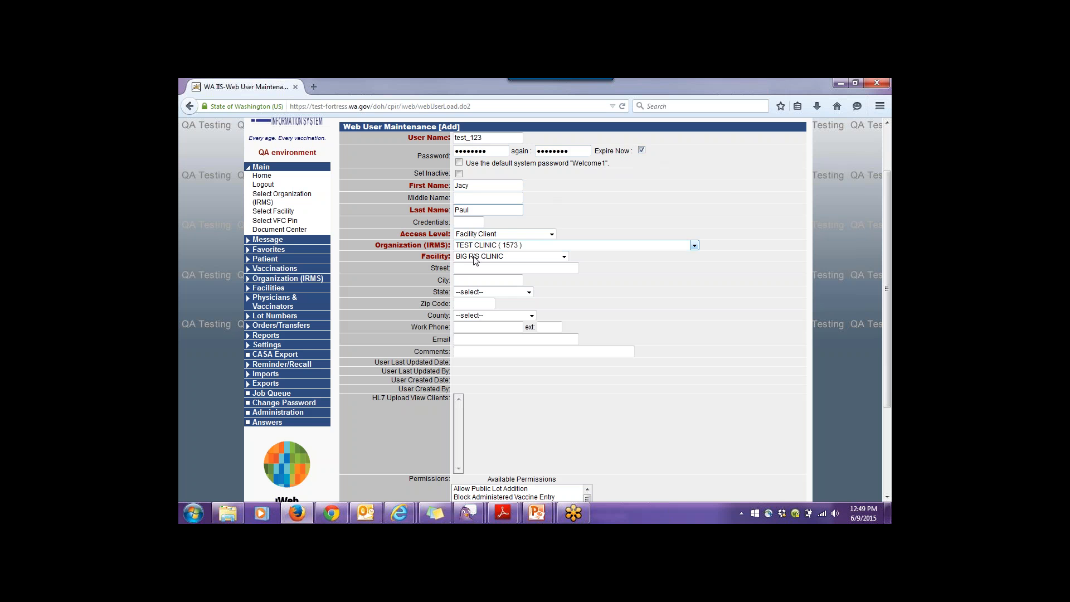
click(550, 236)
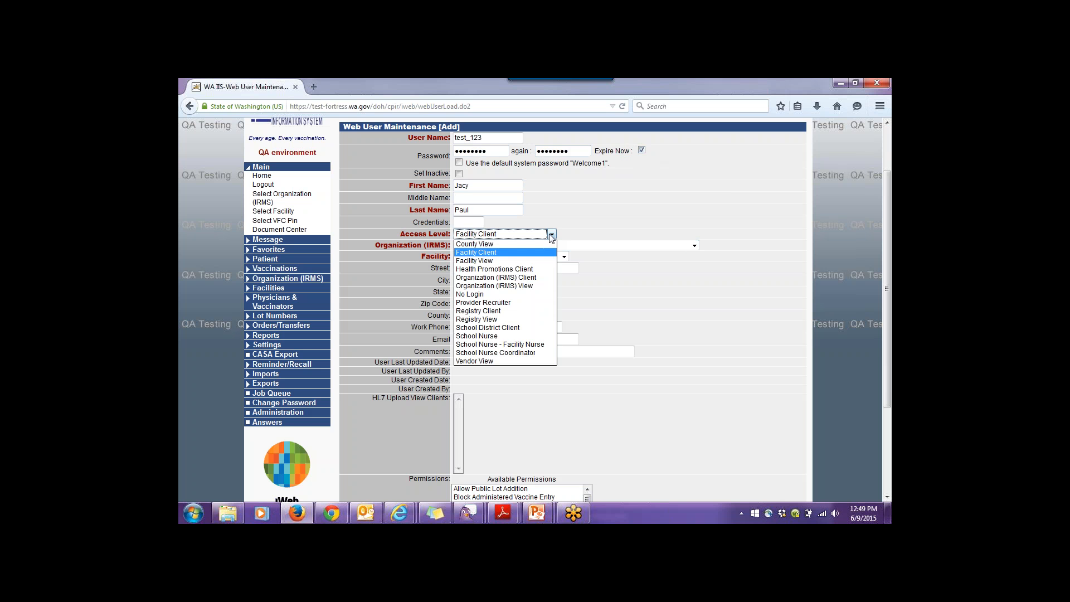
click(539, 252)
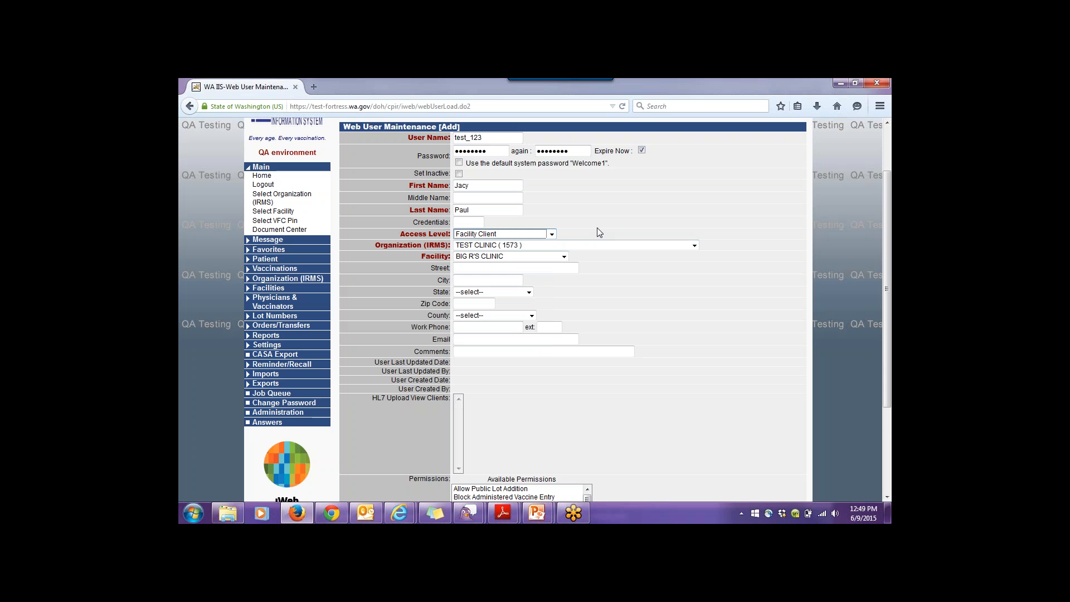
click(539, 268)
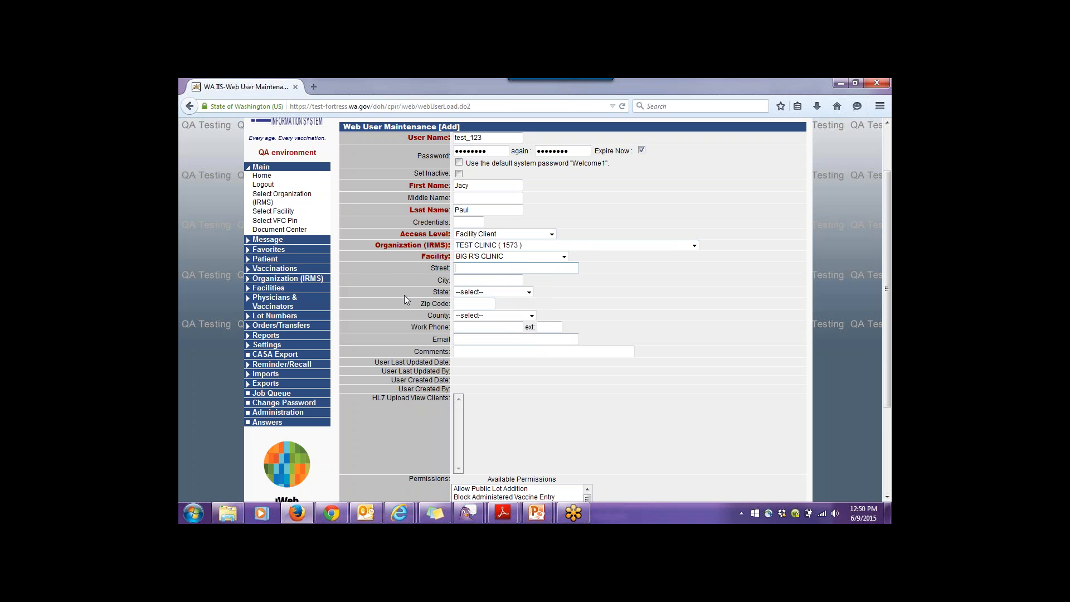
click(467, 340)
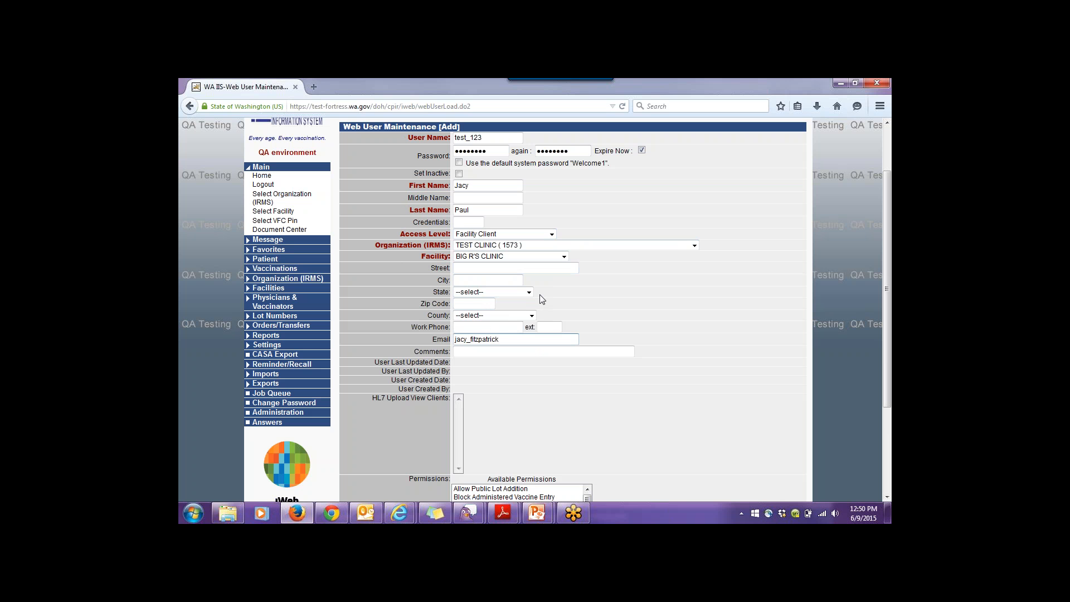
- Select the Lot Number Manager Access, Lot Number Manager Edit, Provider Ordering and Run Reminder/Recall permissions
scroll(561, 243, down, 3)
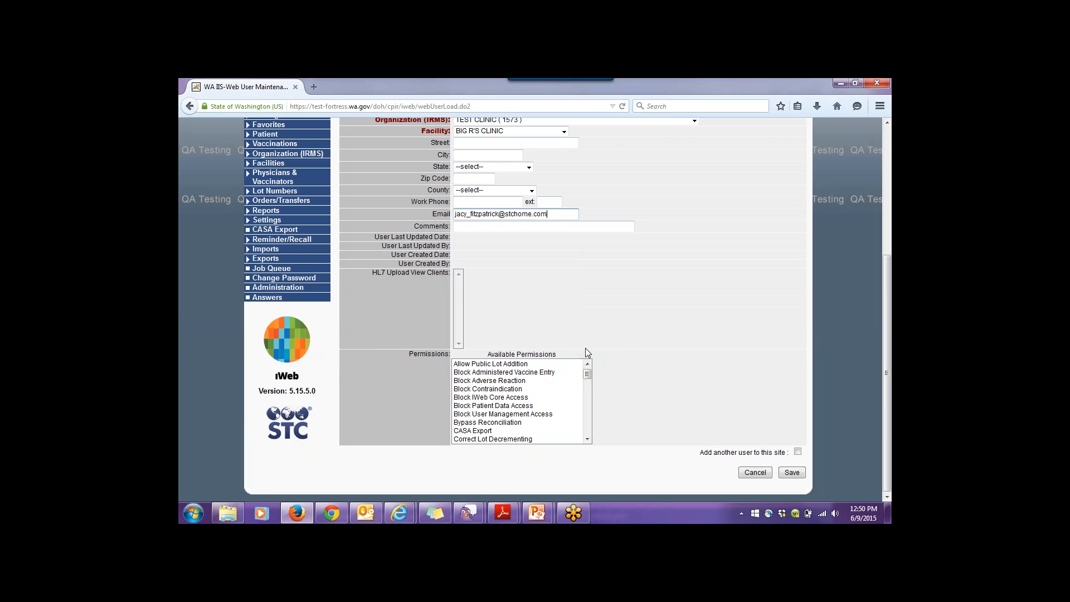
scroll(586, 348, up, 2)
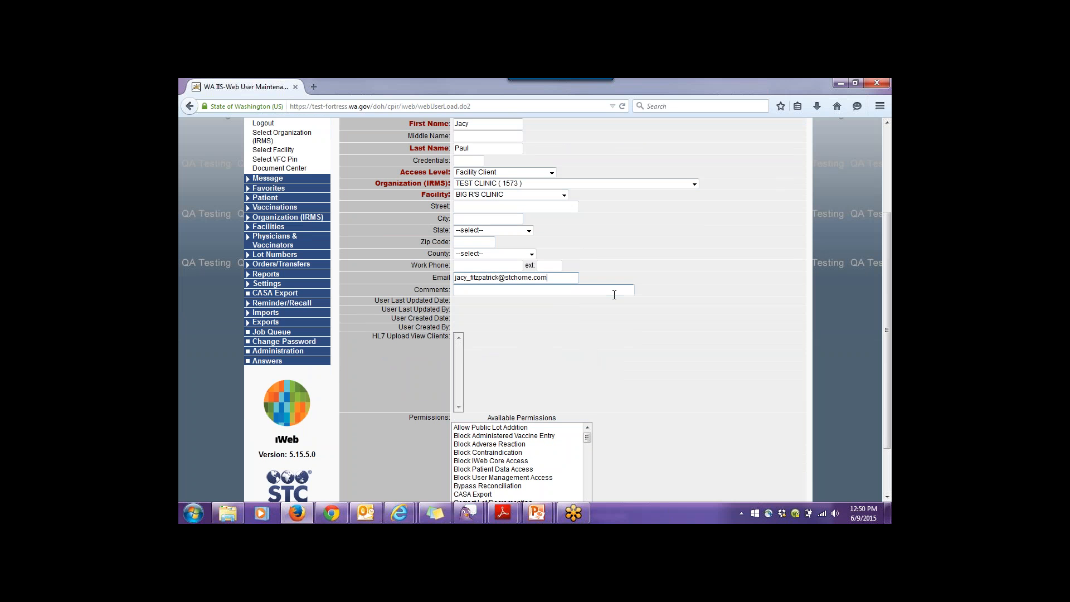
scroll(599, 368, down, 2)
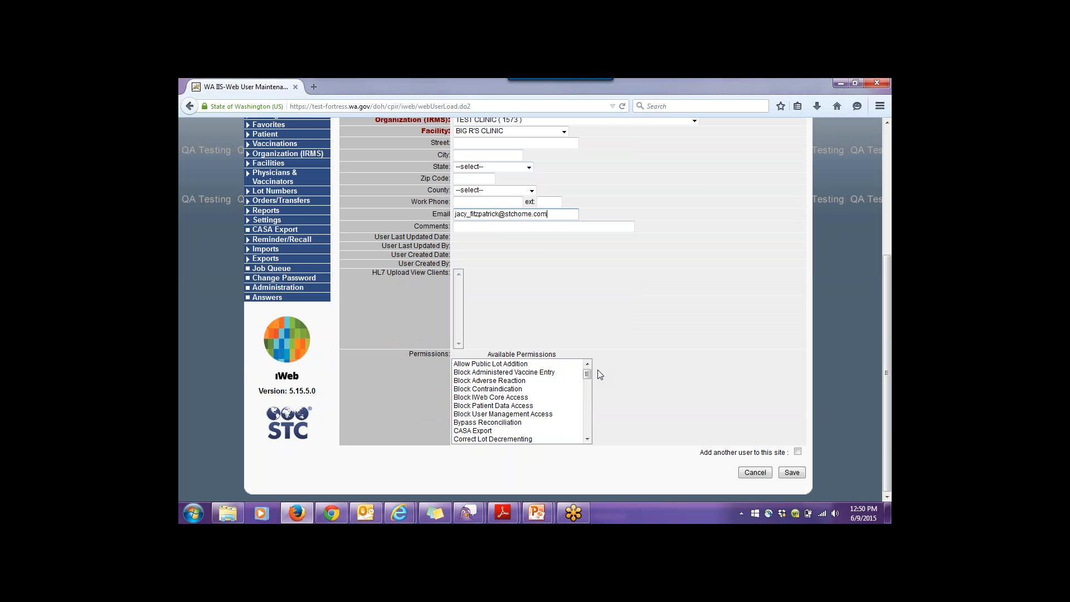
drag(587, 375, 588, 403)
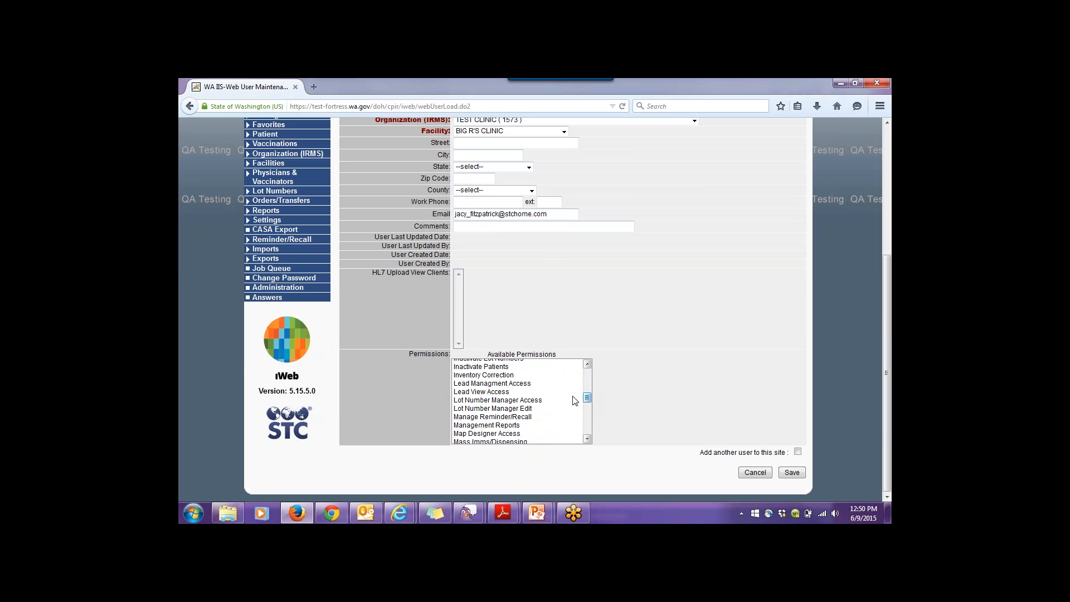
click(521, 400)
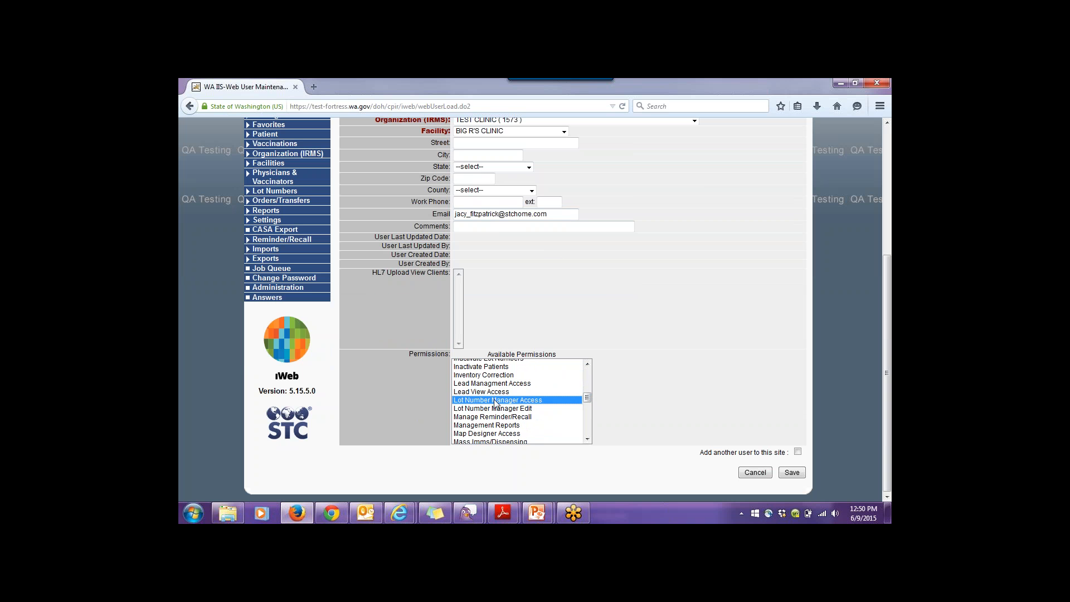
ctrl+click(526, 409)
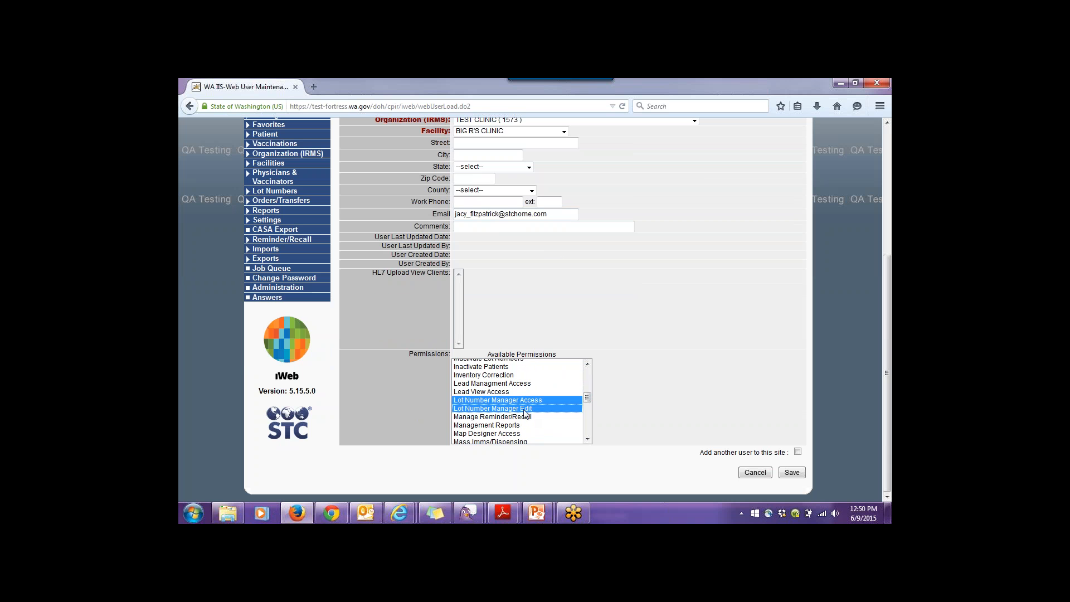
click(587, 440)
click(587, 440)
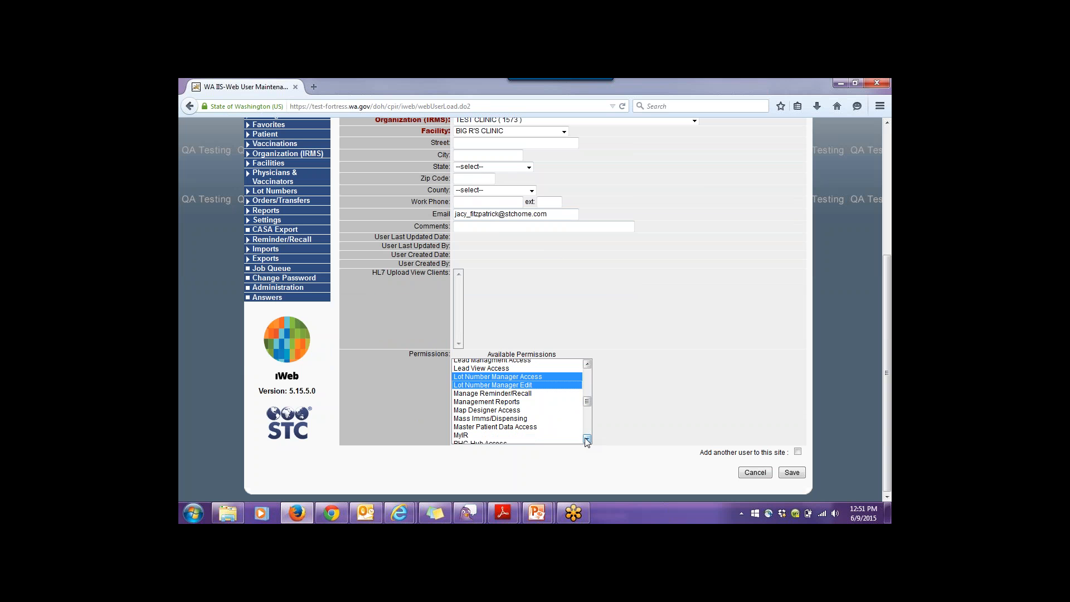
click(586, 440)
scroll(587, 442, down, 2)
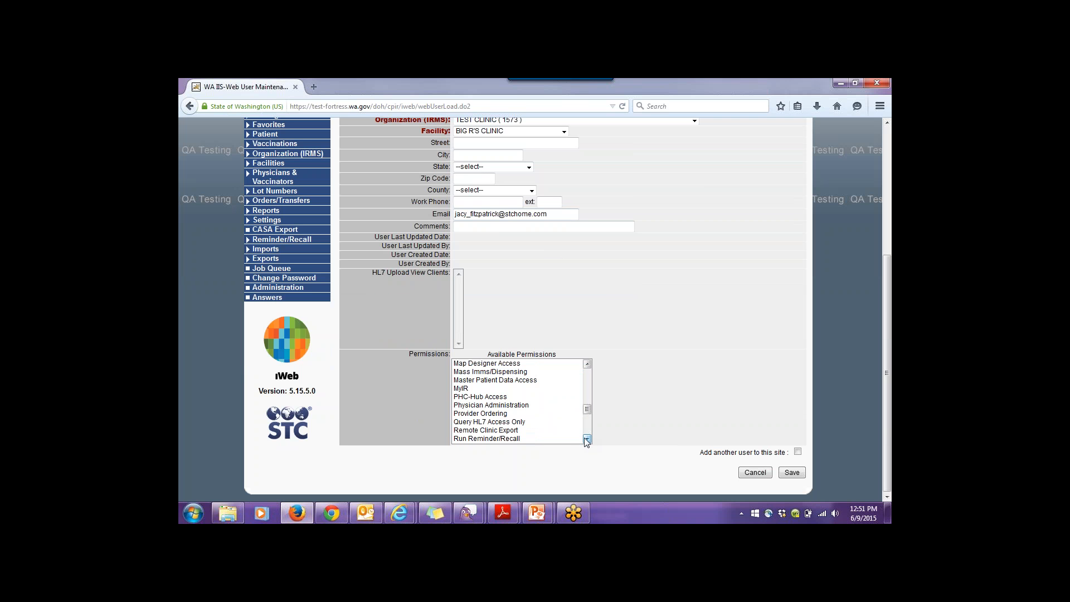
click(477, 414)
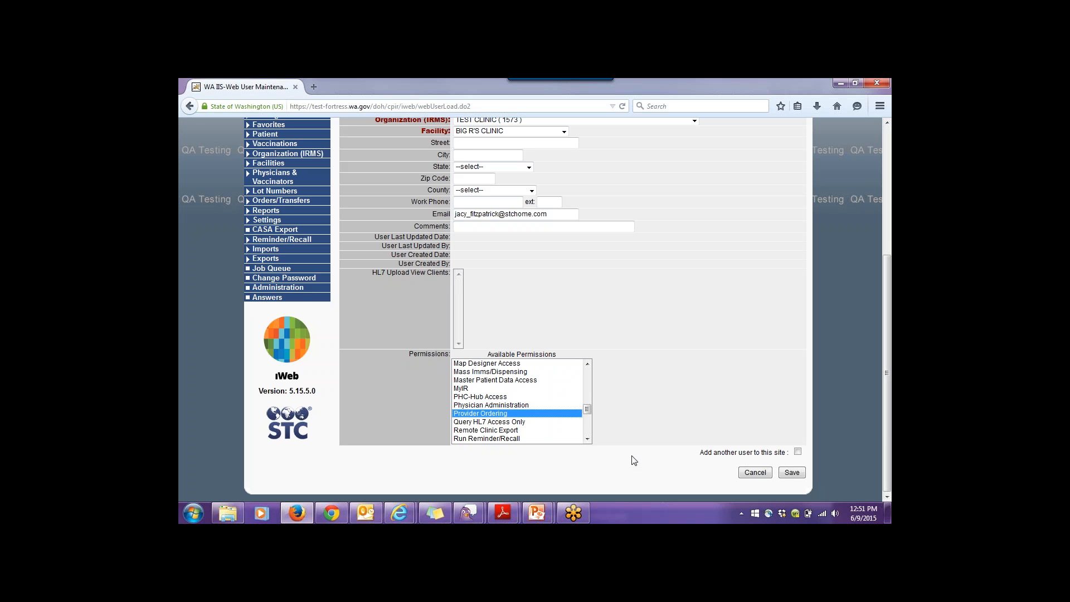
ctrl+click(497, 438)
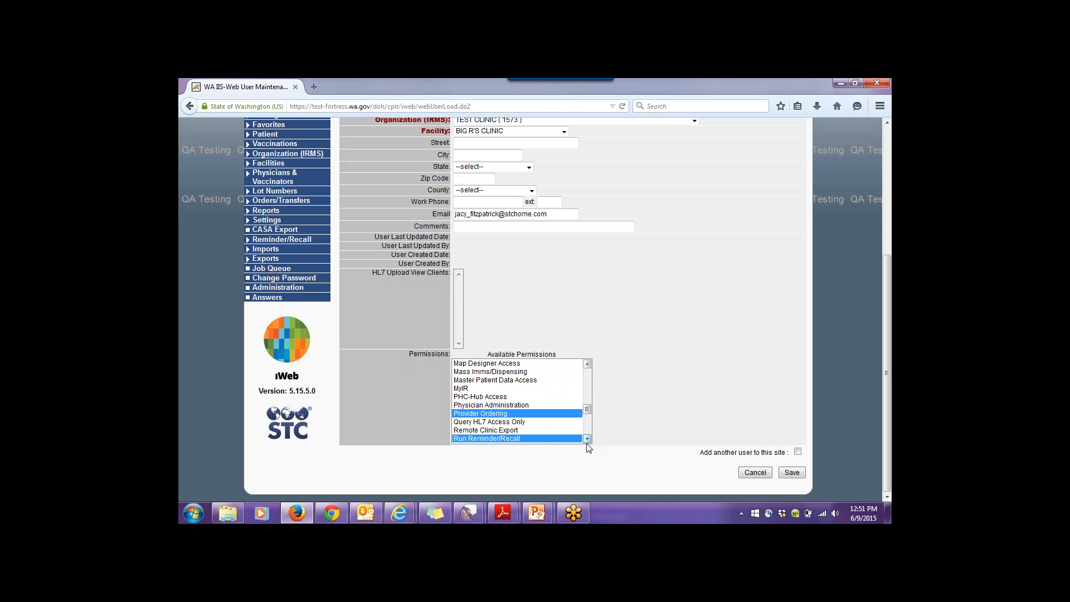
- Add Physician Administration and System Administration to the chosen permissions and save the new web user
scroll(588, 443, down, 1)
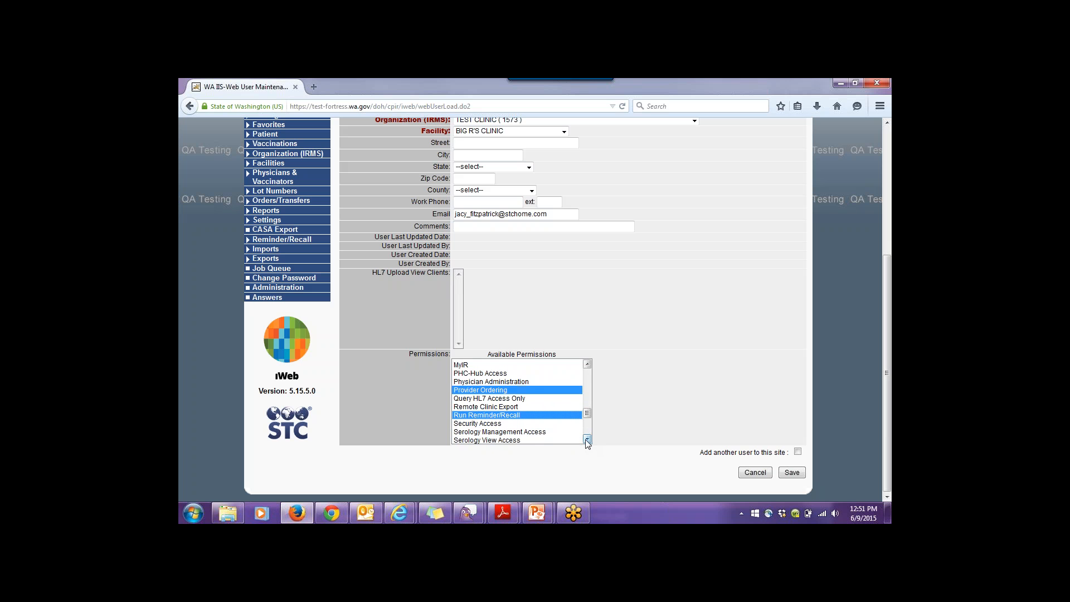
scroll(588, 364, up, 1)
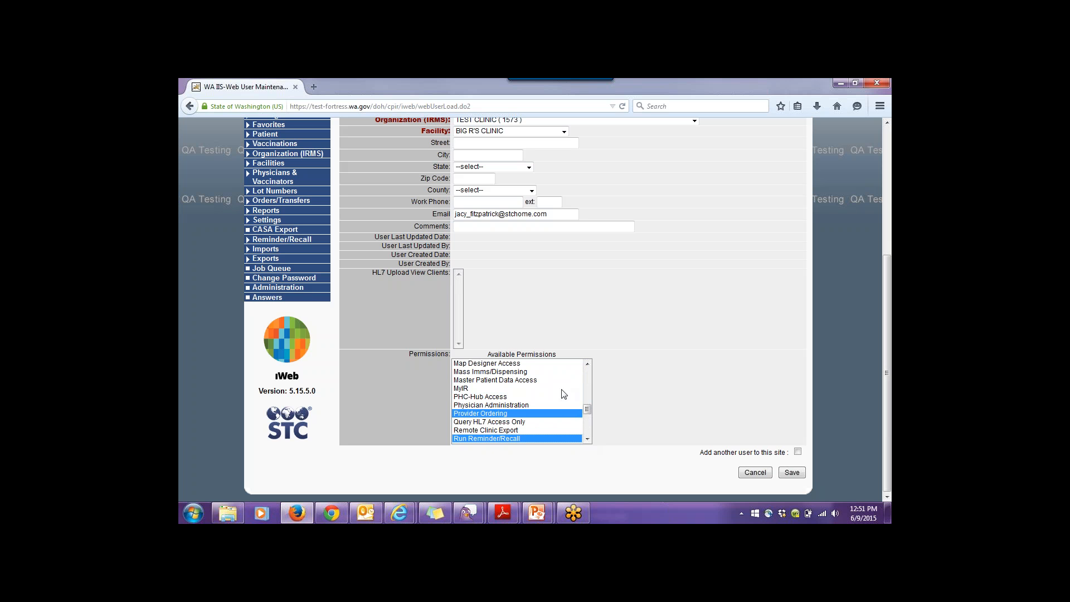
ctrl+click(462, 405)
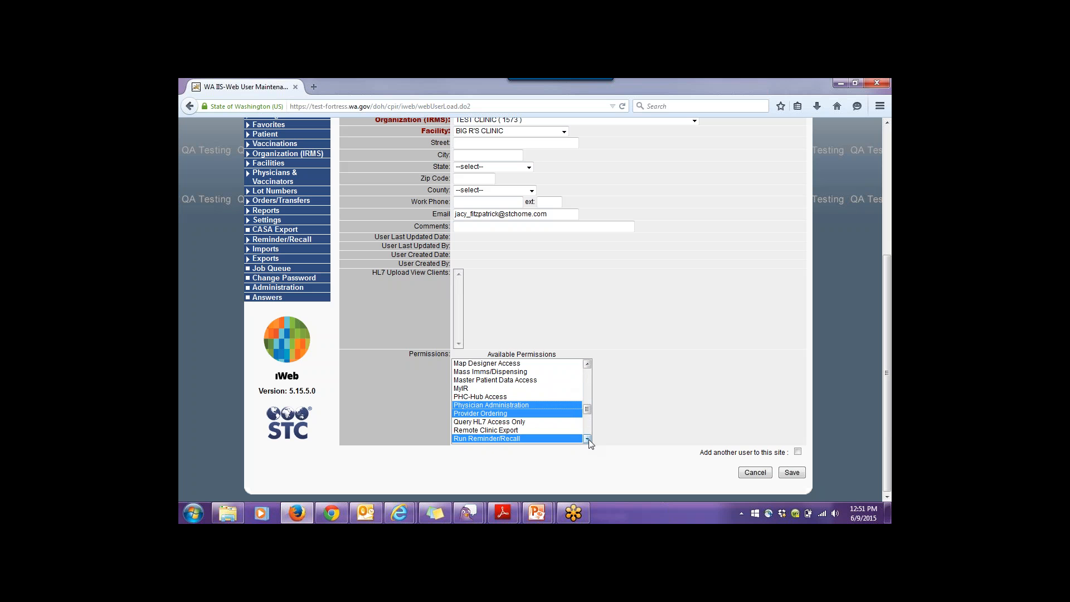
click(588, 438)
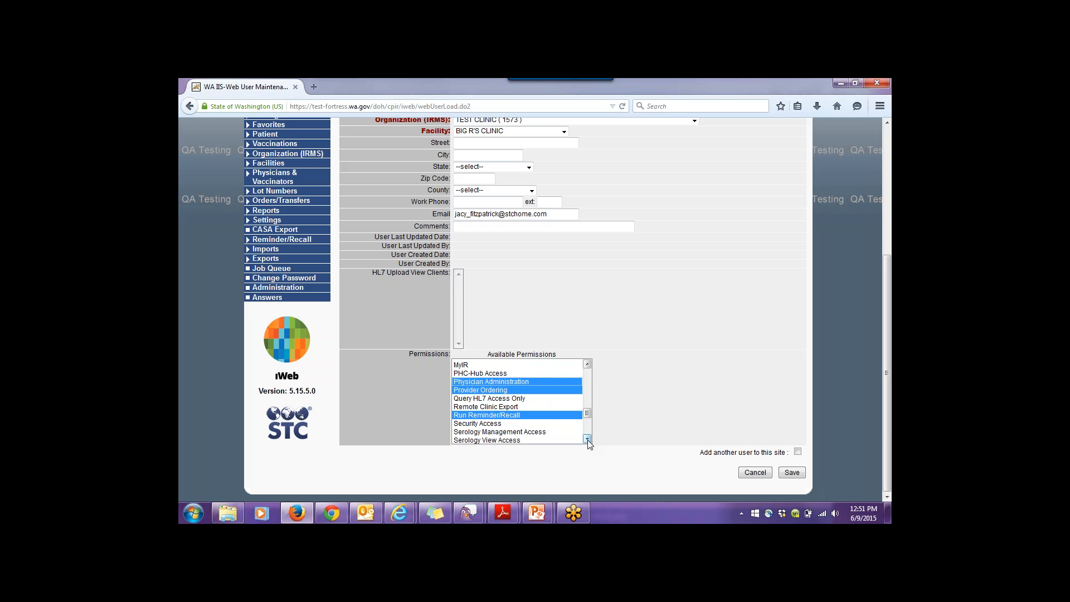
scroll(588, 440, down, 2)
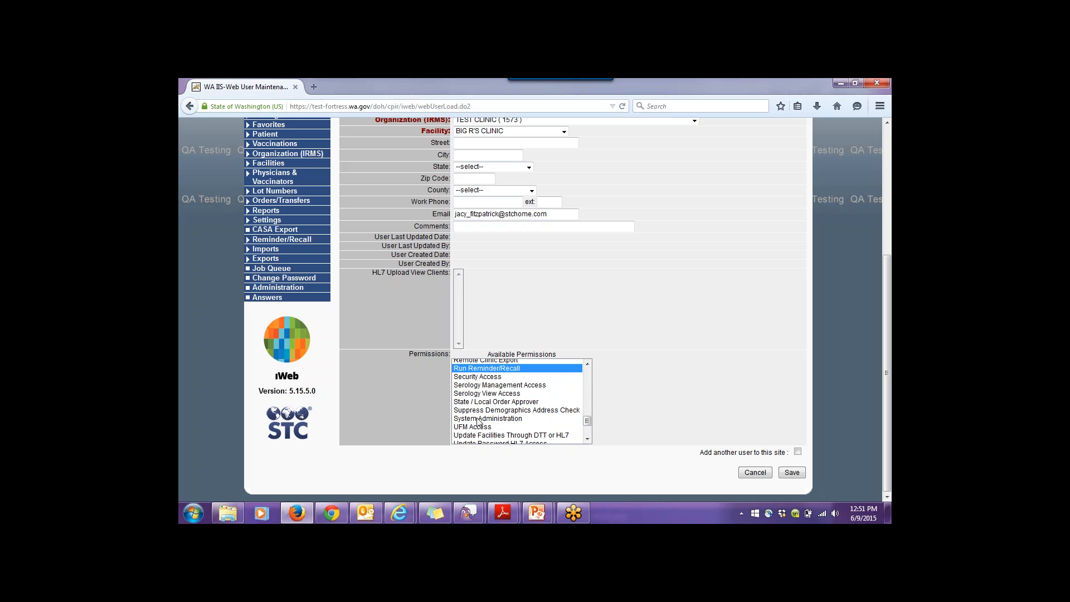
ctrl+click(478, 418)
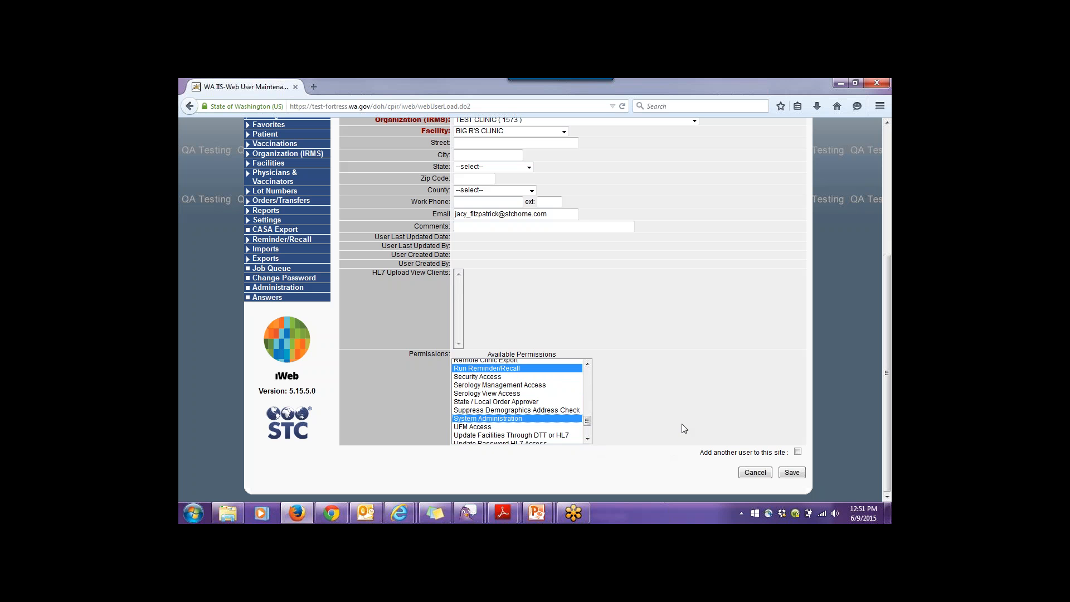
click(788, 474)
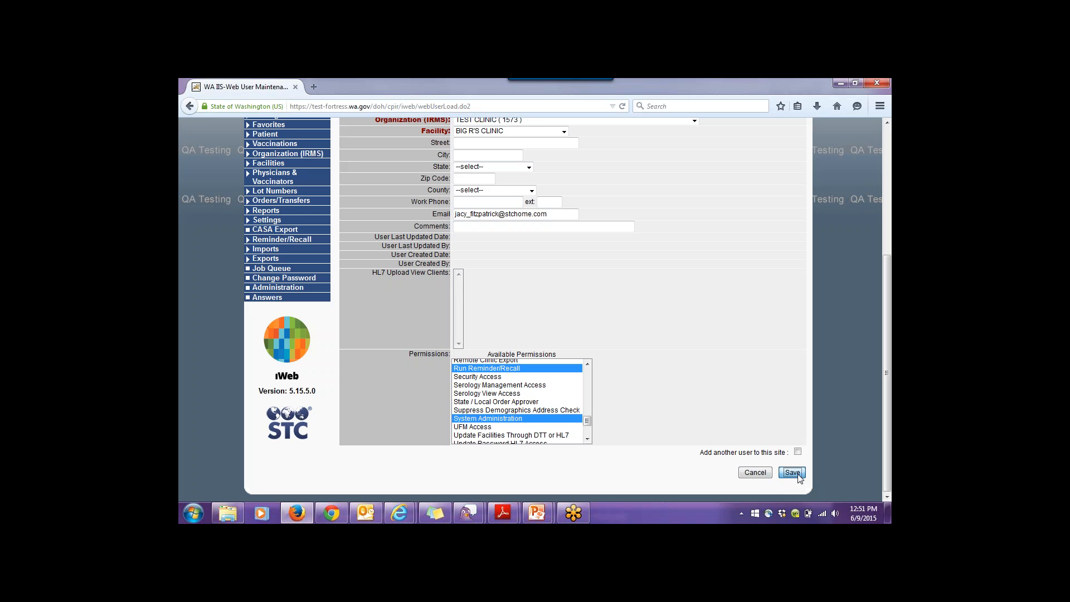
click(800, 475)
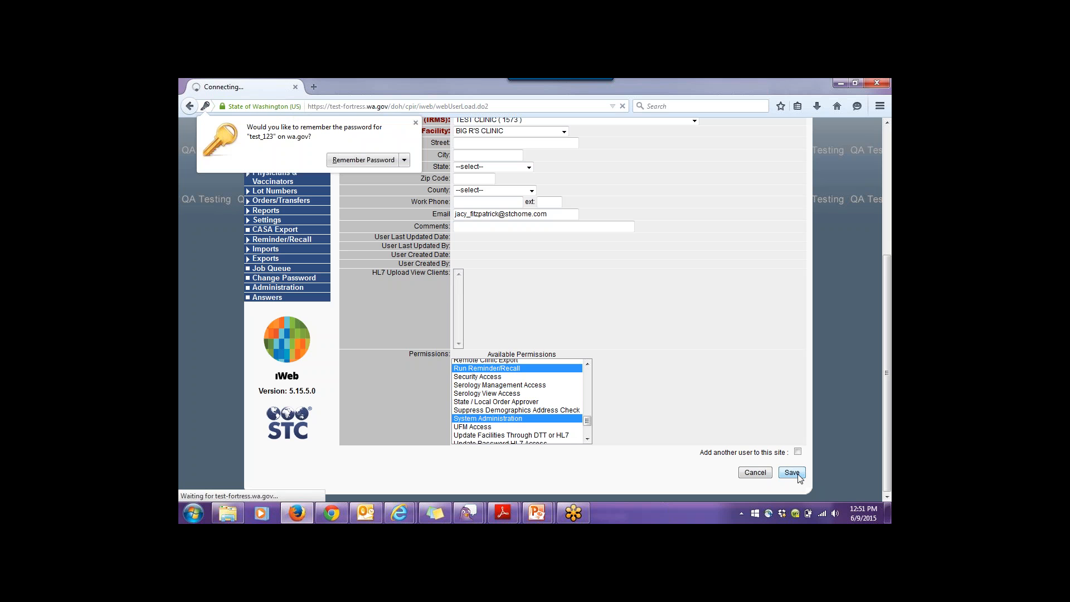
- Dismiss Firefox's remember-password prompt and review TEST_123's detail page listing its six permissions
click(415, 123)
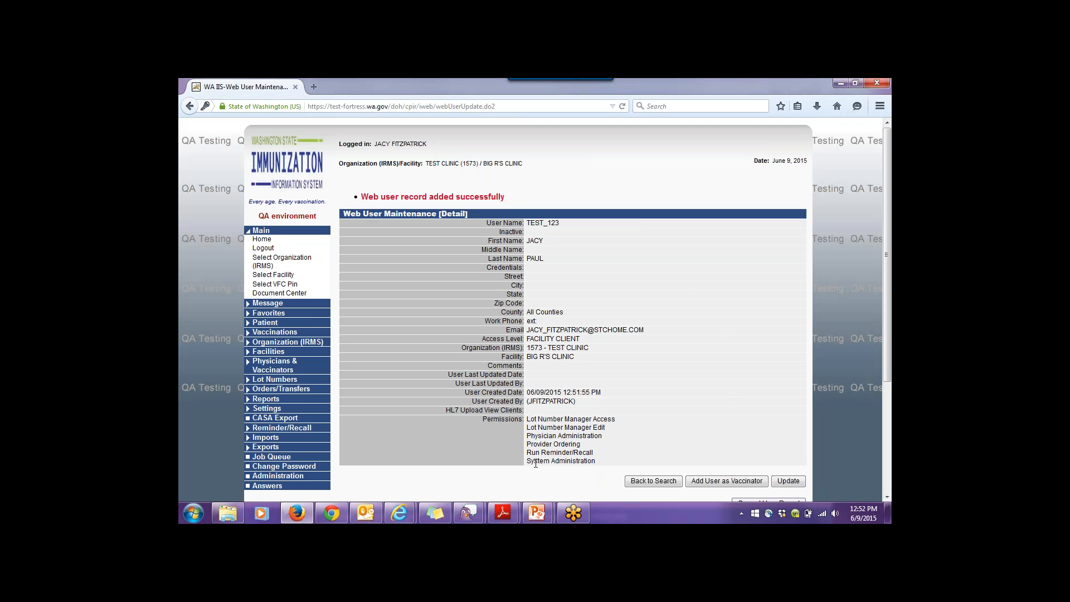
drag(602, 438, 525, 441)
click(600, 448)
scroll(727, 490, down, 2)
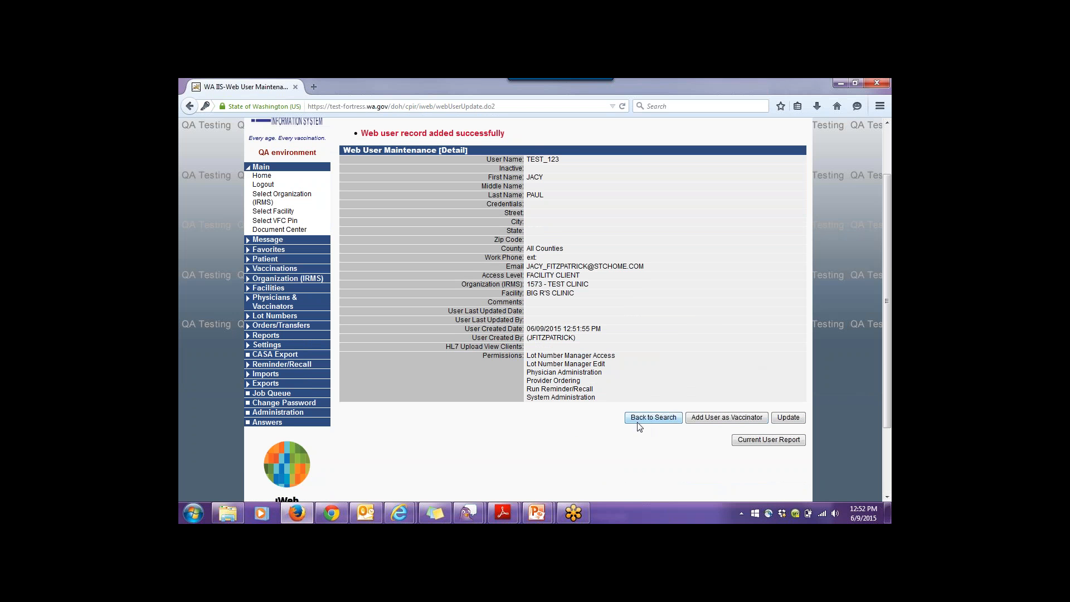
- Register TEST_123 as a vaccinator at BIG R'S CLINIC with suffix RN and save the record
click(735, 423)
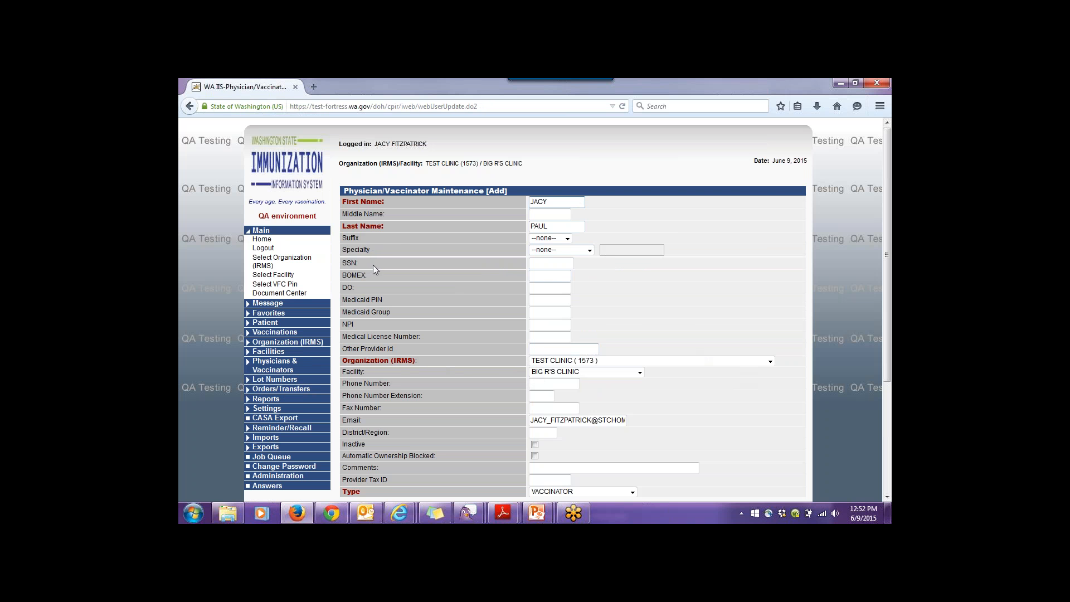
click(568, 238)
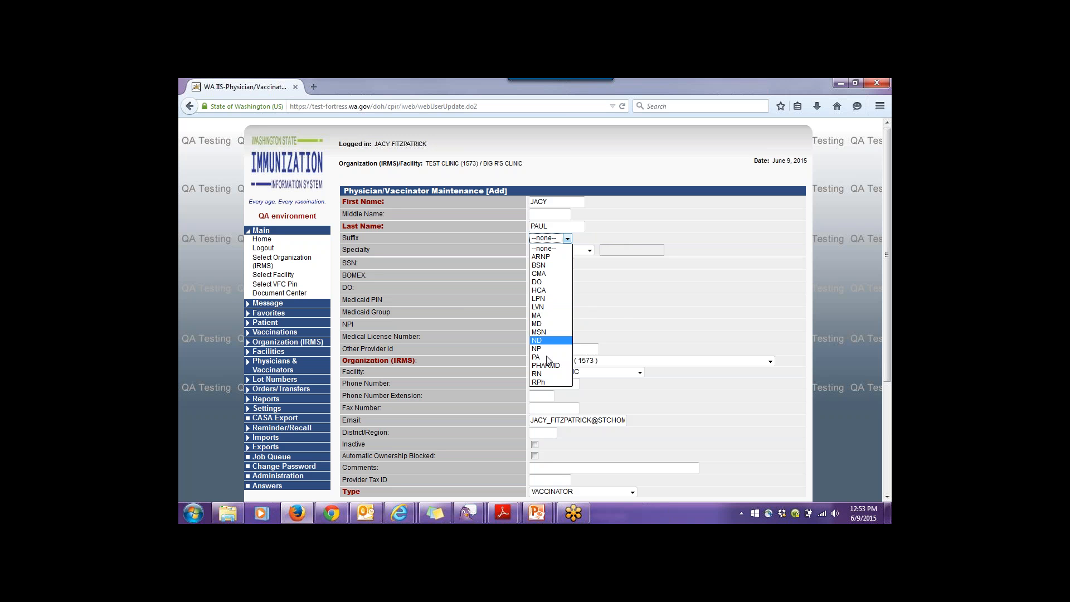
click(544, 374)
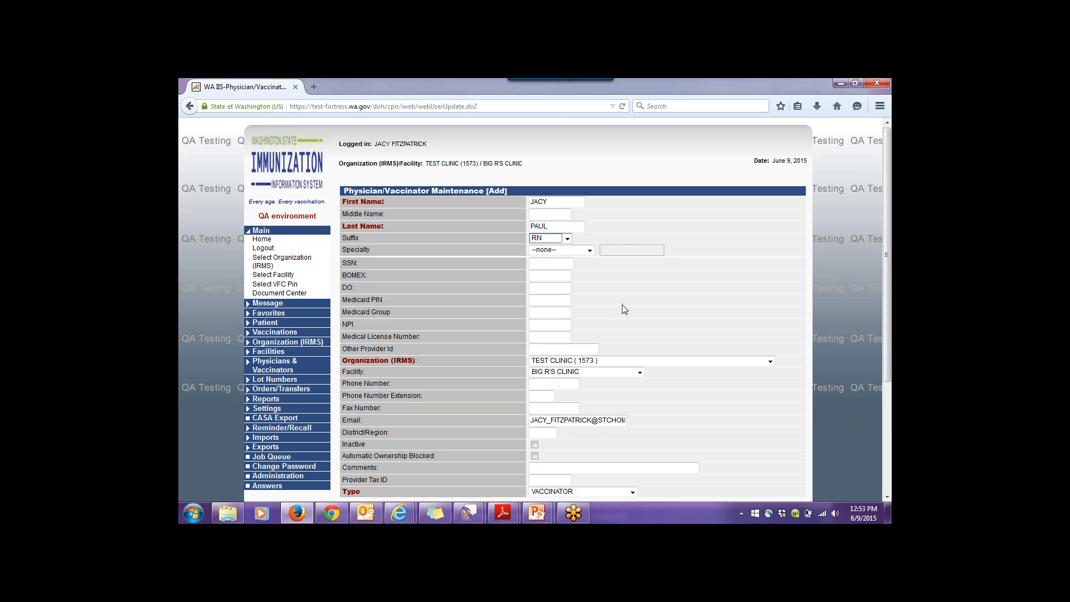
scroll(622, 304, down, 3)
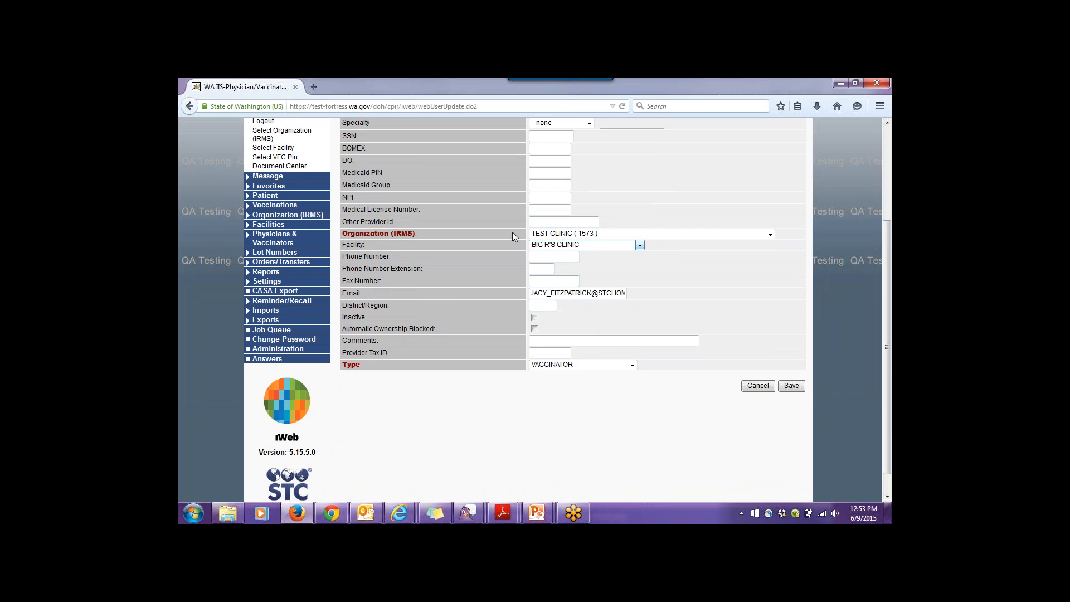
click(799, 387)
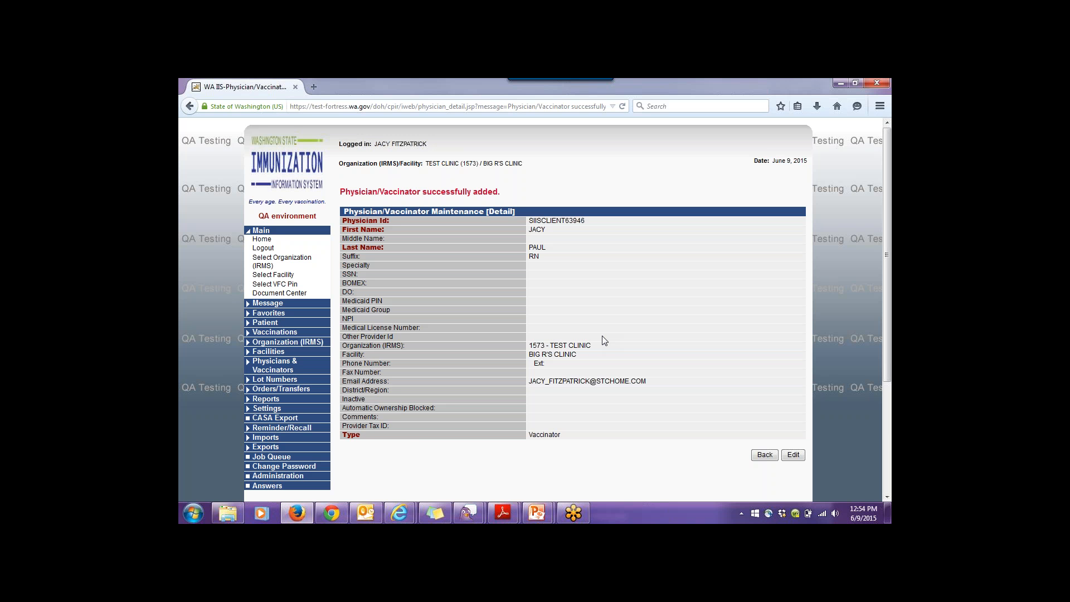
- Go to Administration > Search / Add User and open the new user's row in the results
click(303, 474)
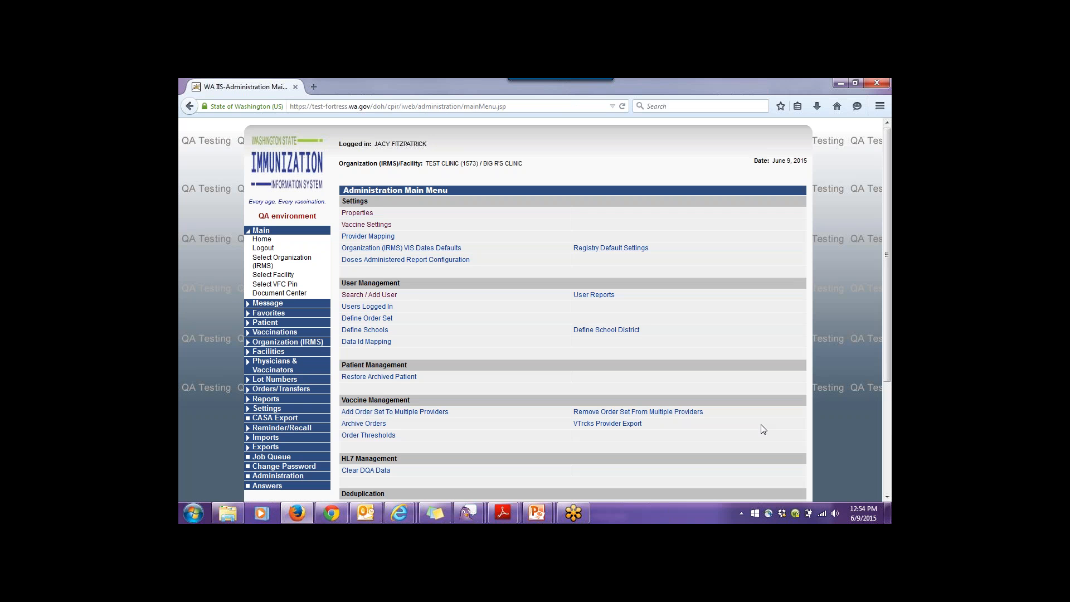
click(373, 298)
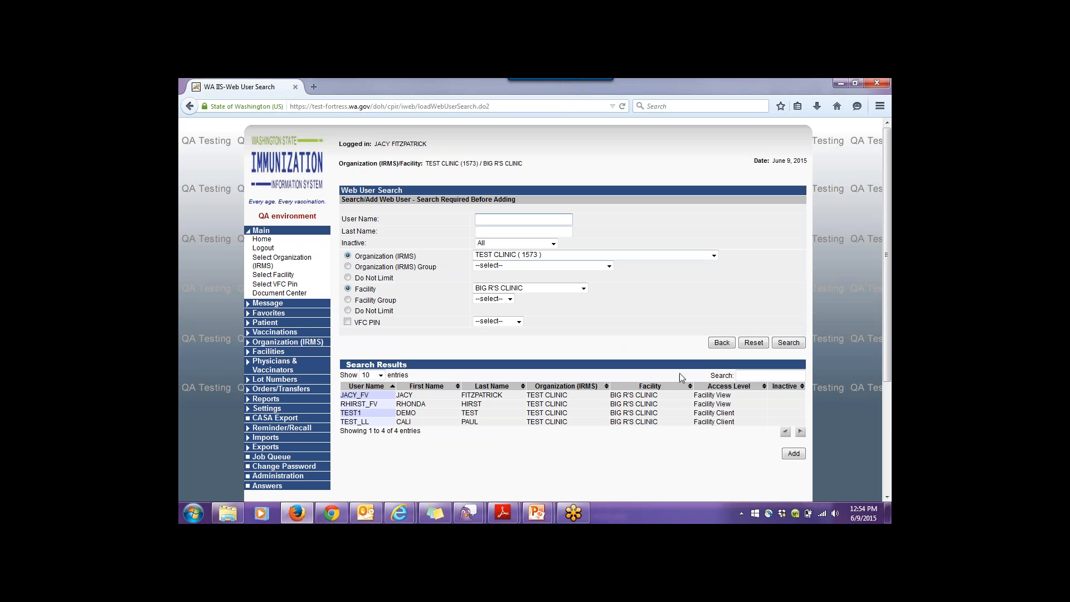
click(384, 426)
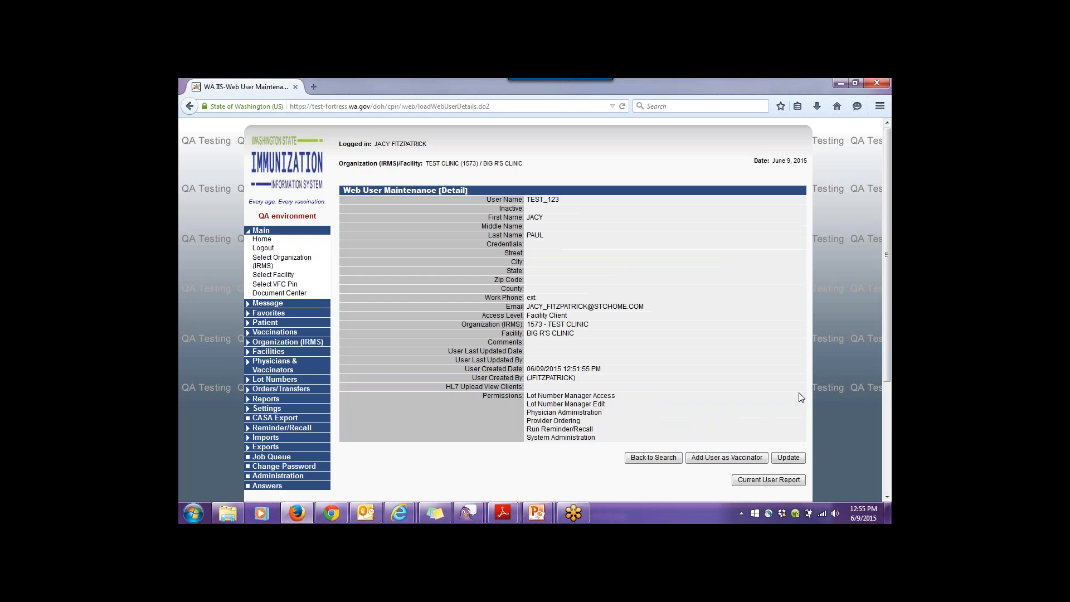
click(786, 458)
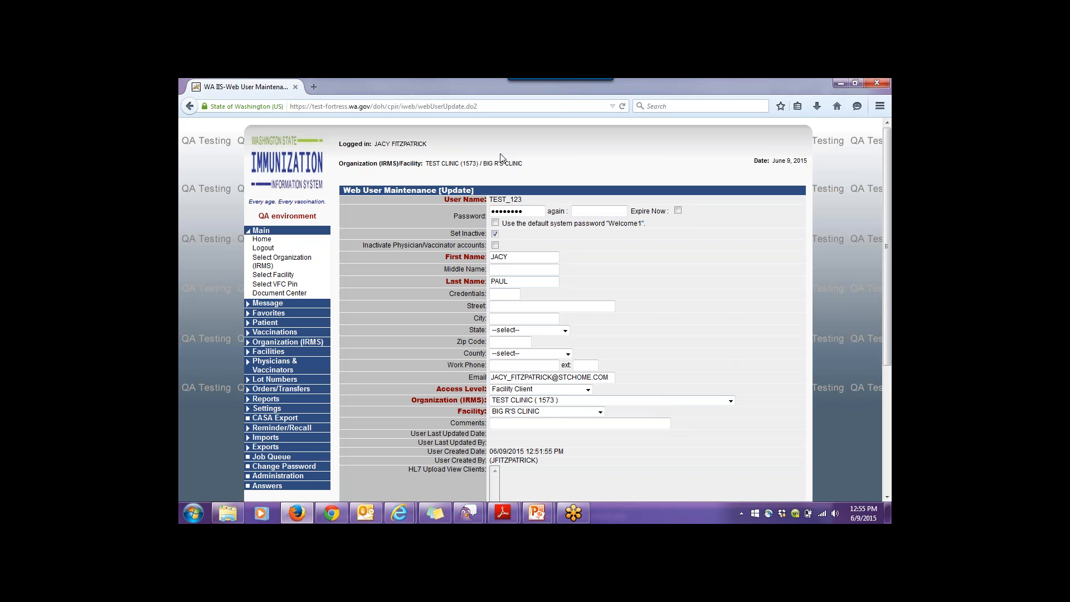
scroll(611, 266, down, 4)
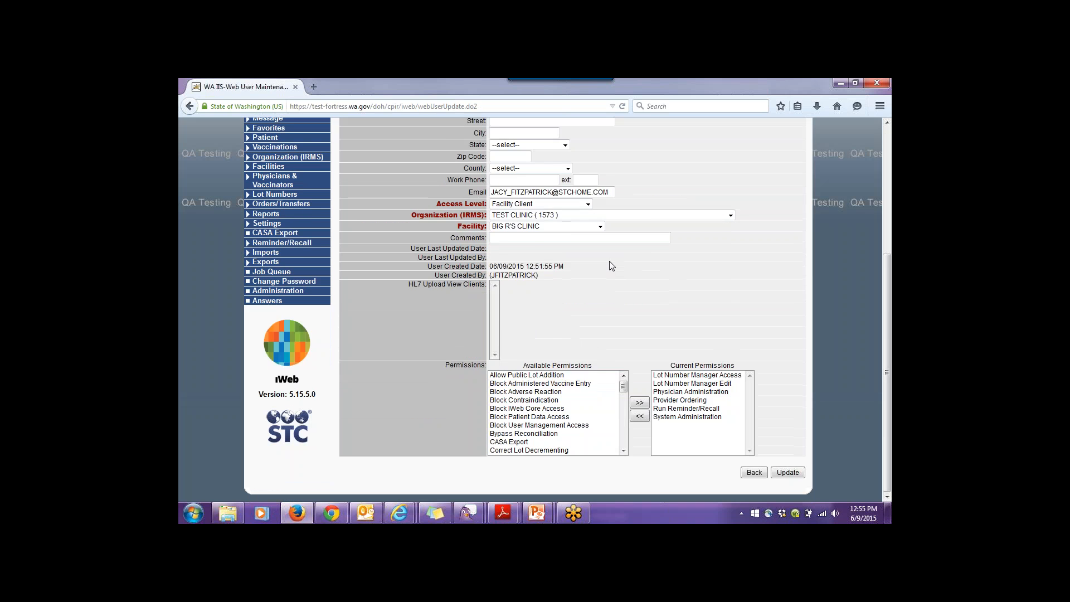
scroll(611, 266, up, 2)
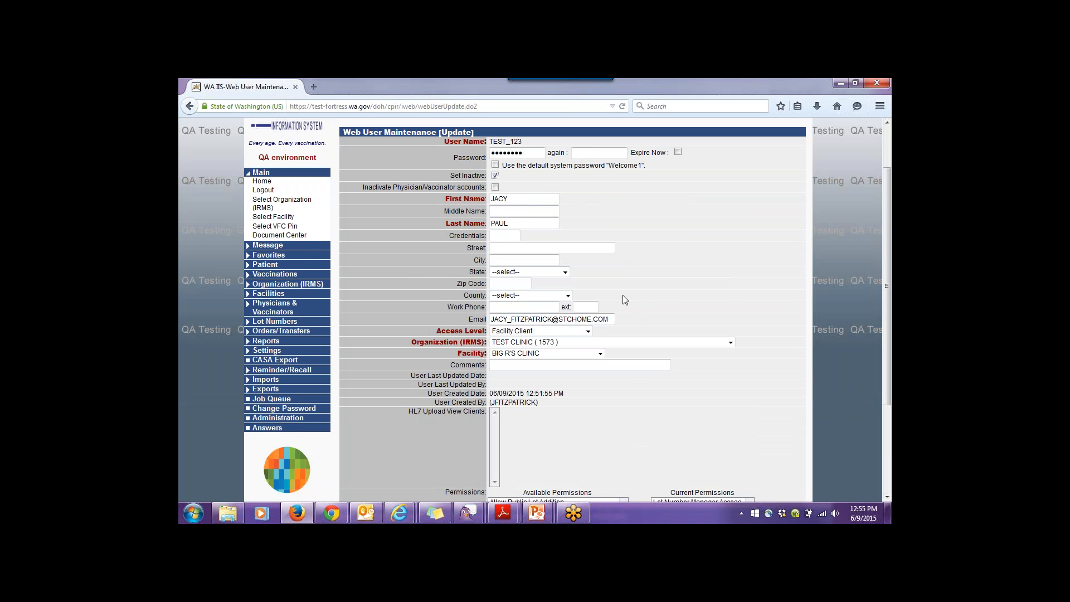
scroll(624, 299, down, 3)
click(754, 472)
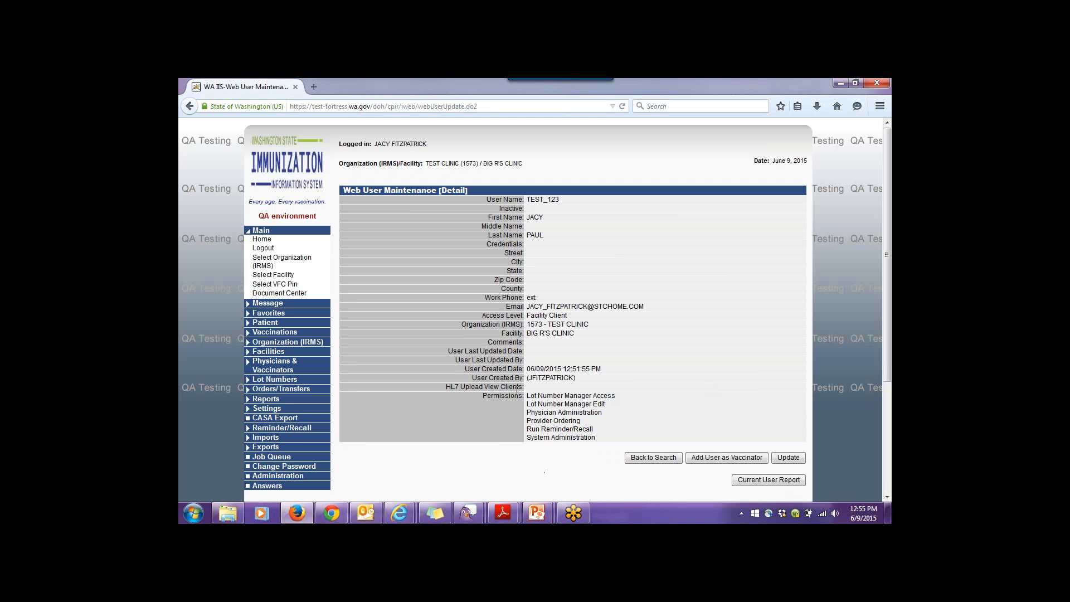
scroll(549, 430, down, 2)
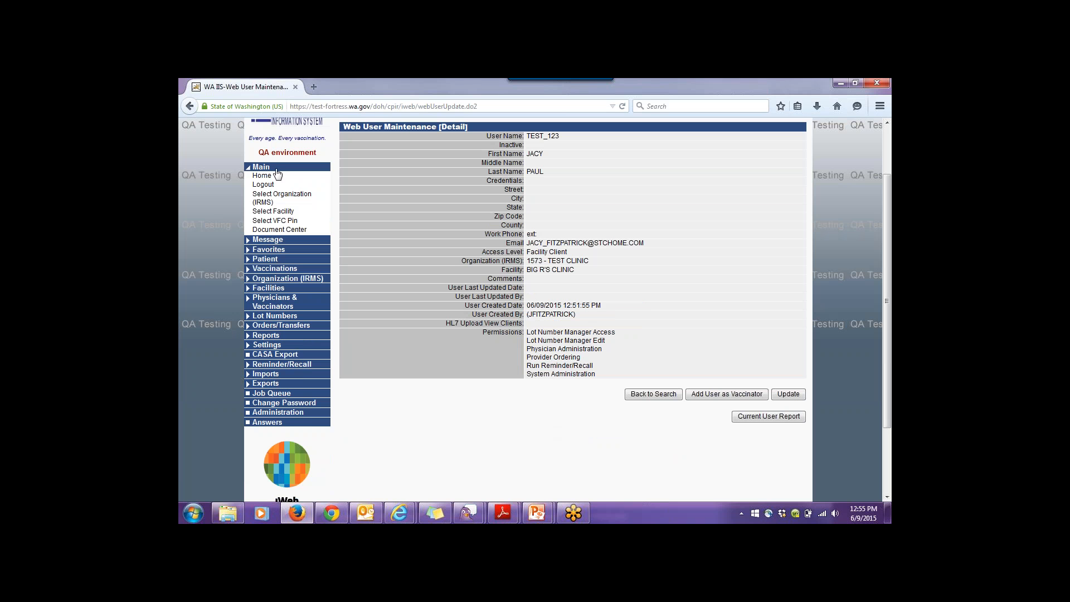
click(266, 347)
- Open Personal Settings, make the contact information editable, and expand Patient Defaults to review it
click(267, 357)
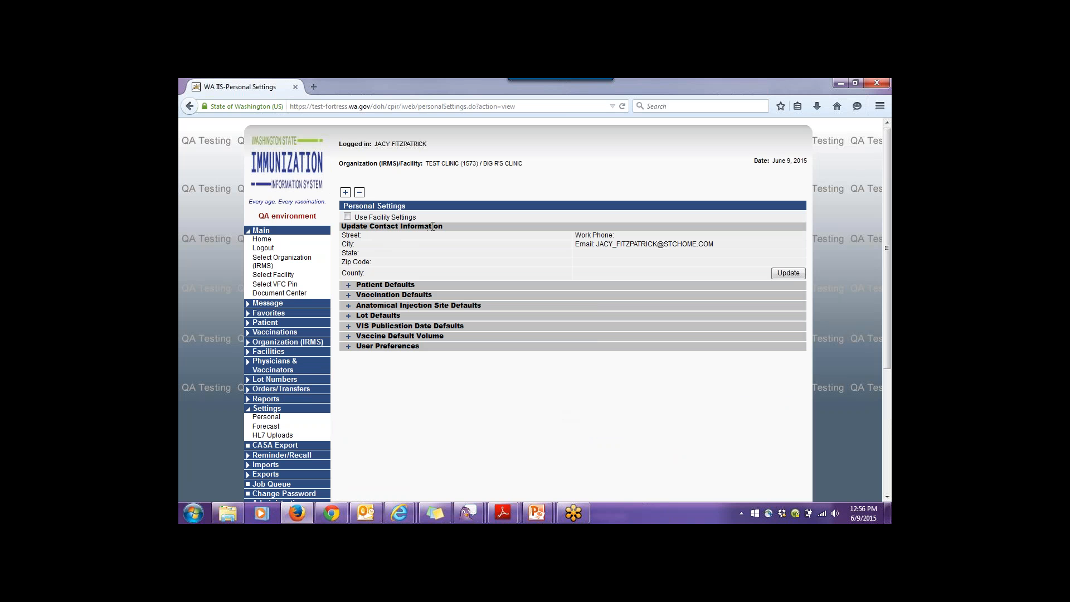
click(798, 275)
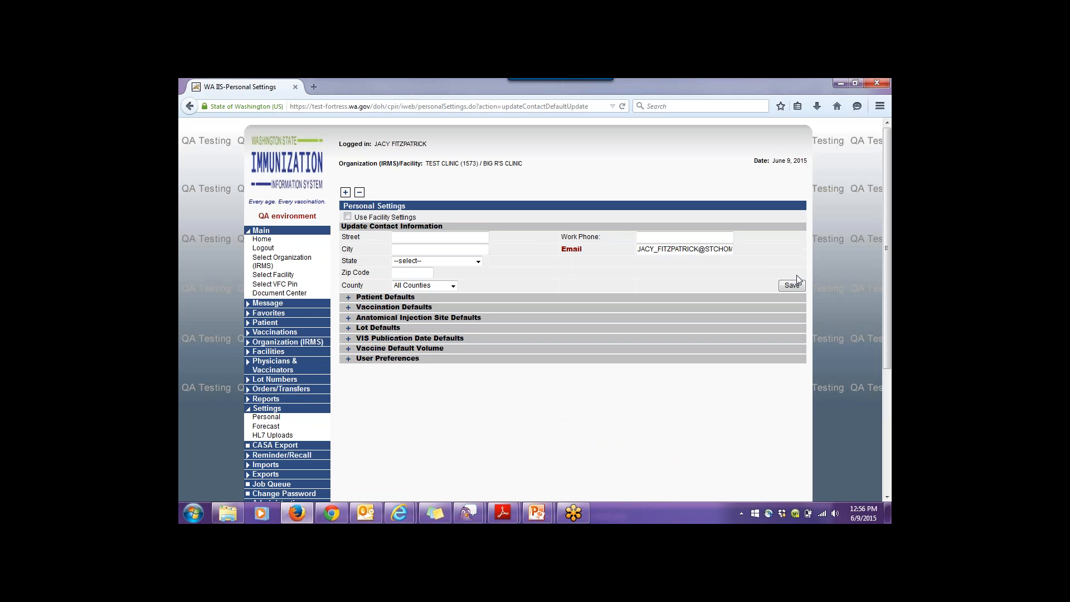
click(425, 251)
click(676, 241)
click(348, 297)
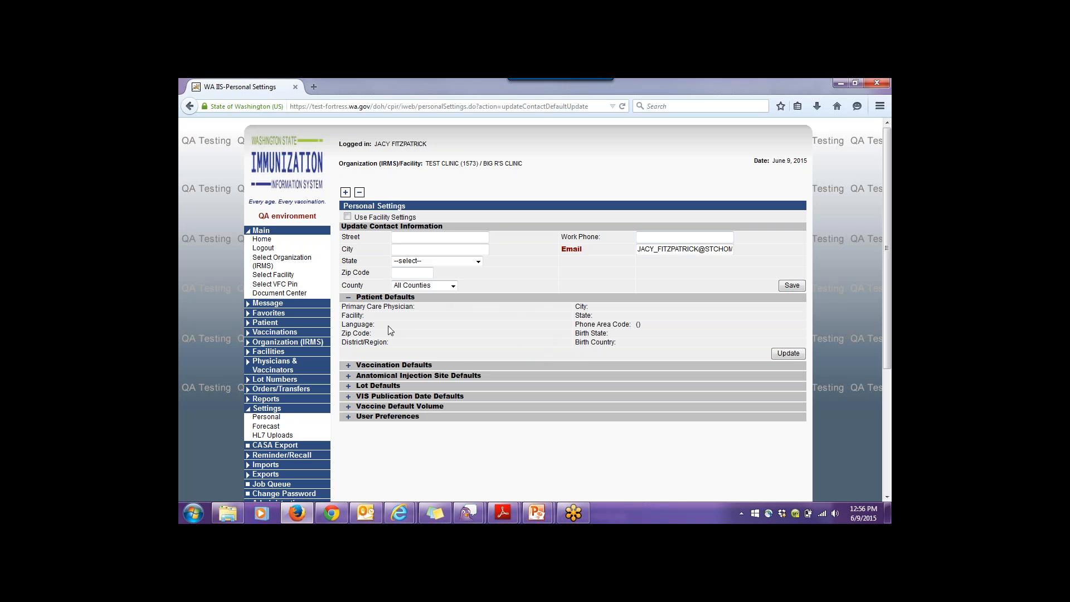
- Collapse Patient Defaults and expand Vaccination Defaults and Anatomical Injection Site Defaults
click(347, 299)
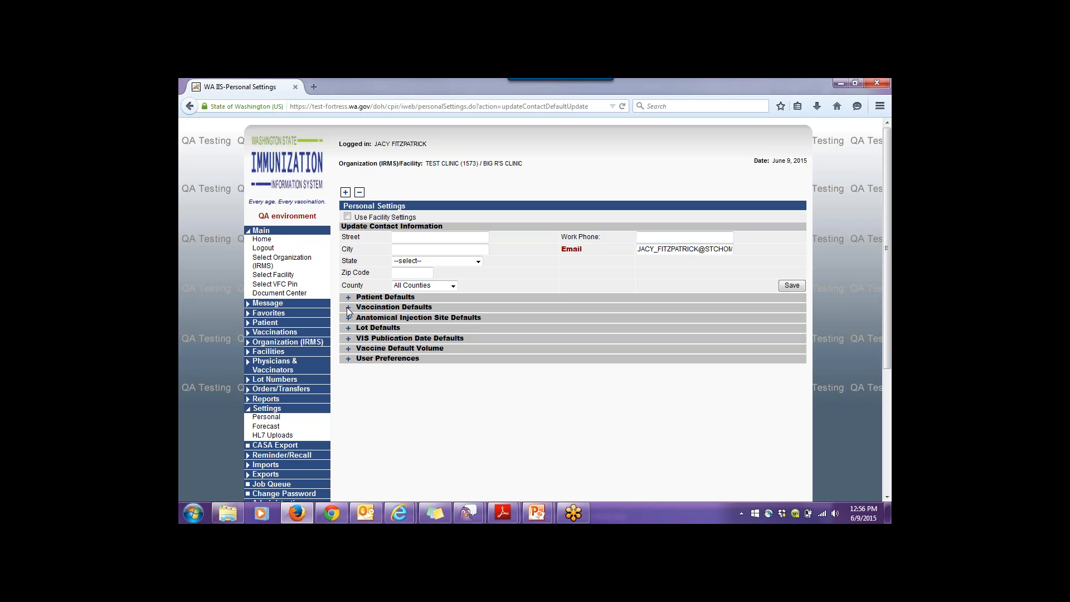
click(348, 309)
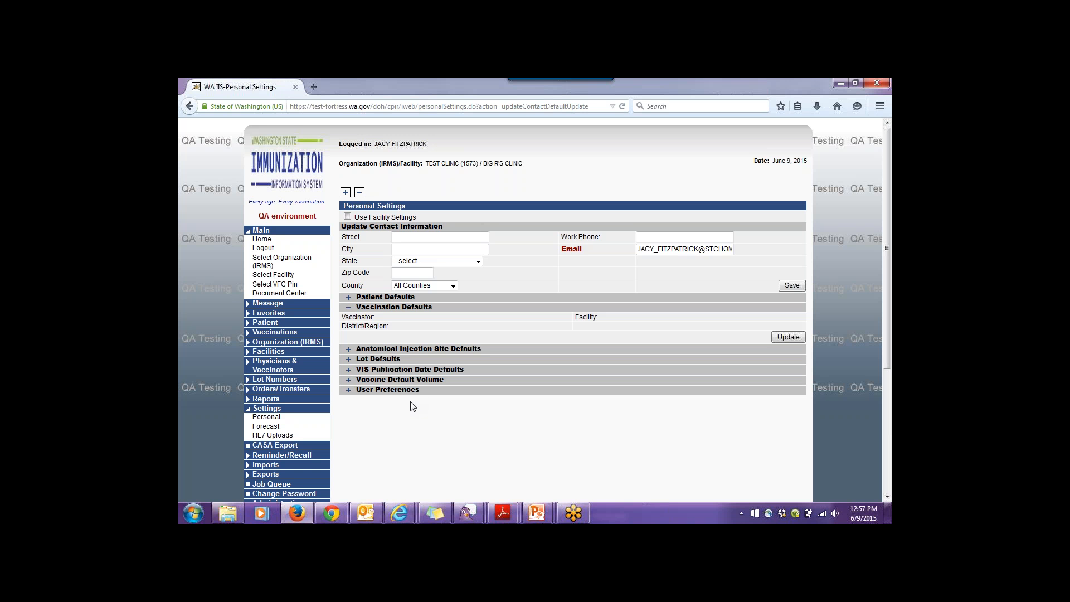
click(349, 350)
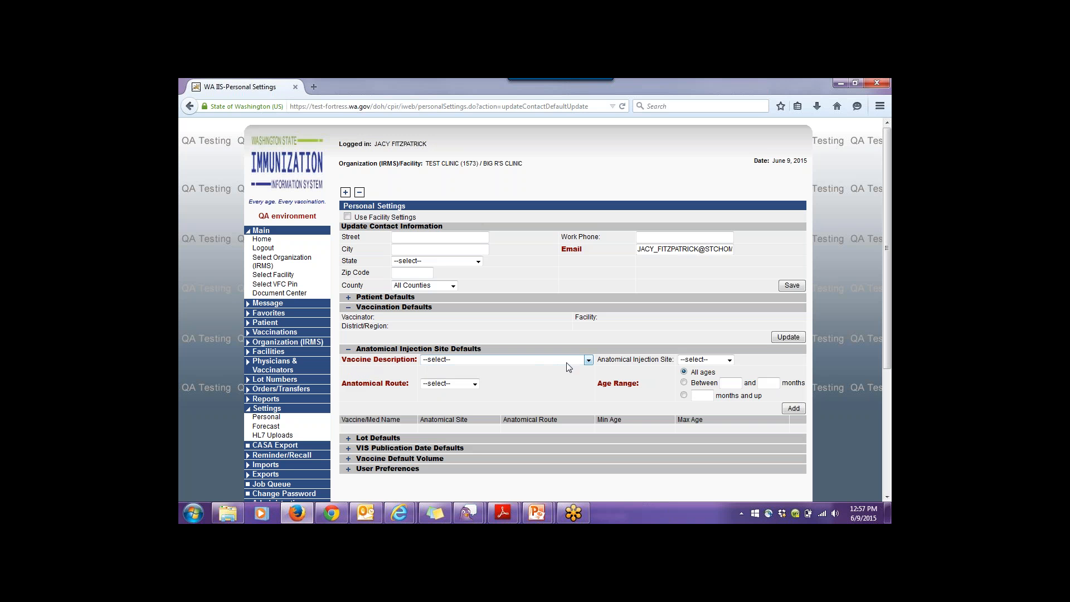
- Add a DTaP injection-site default of Right Arm, Intramuscular route, for all ages
click(588, 360)
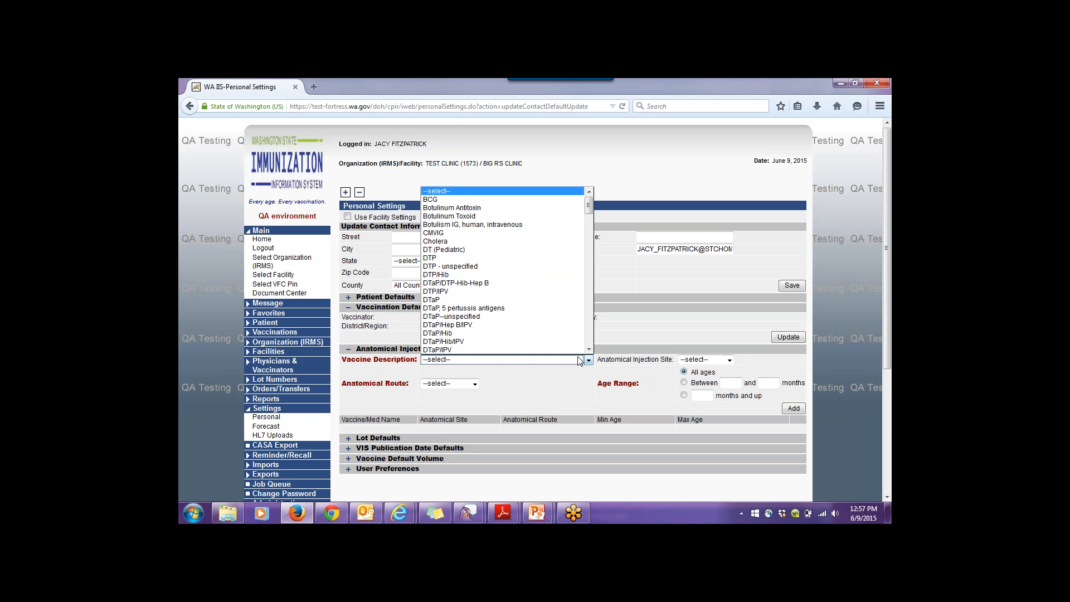
click(440, 300)
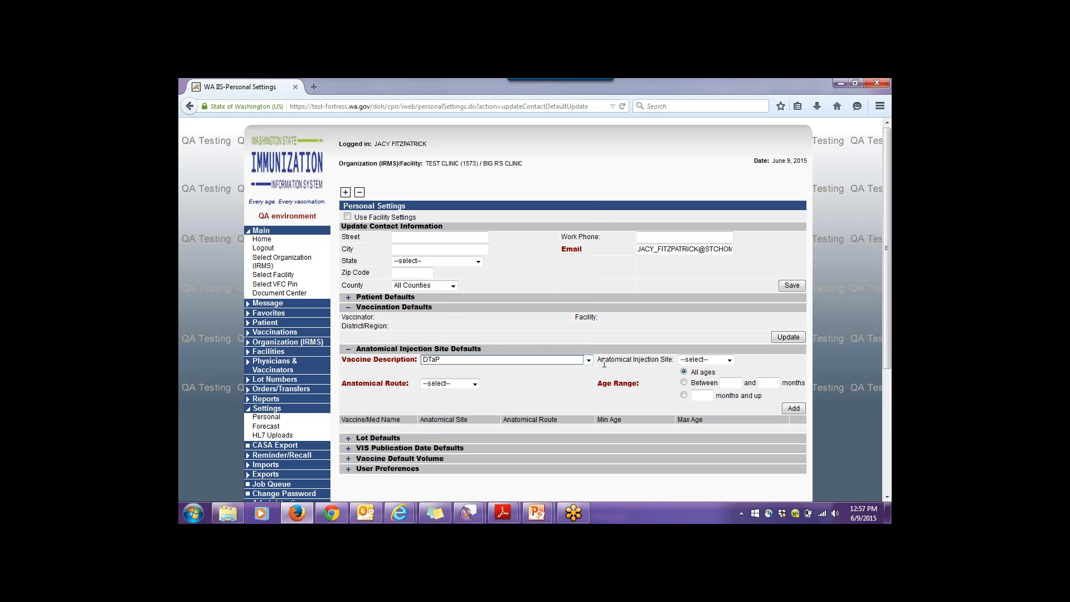
click(729, 360)
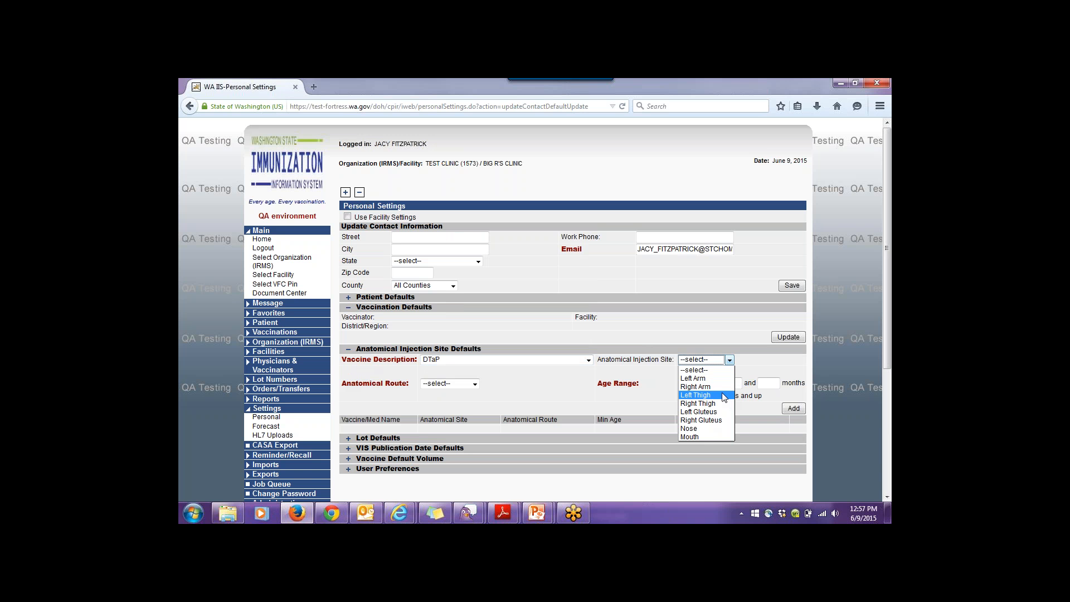
click(721, 389)
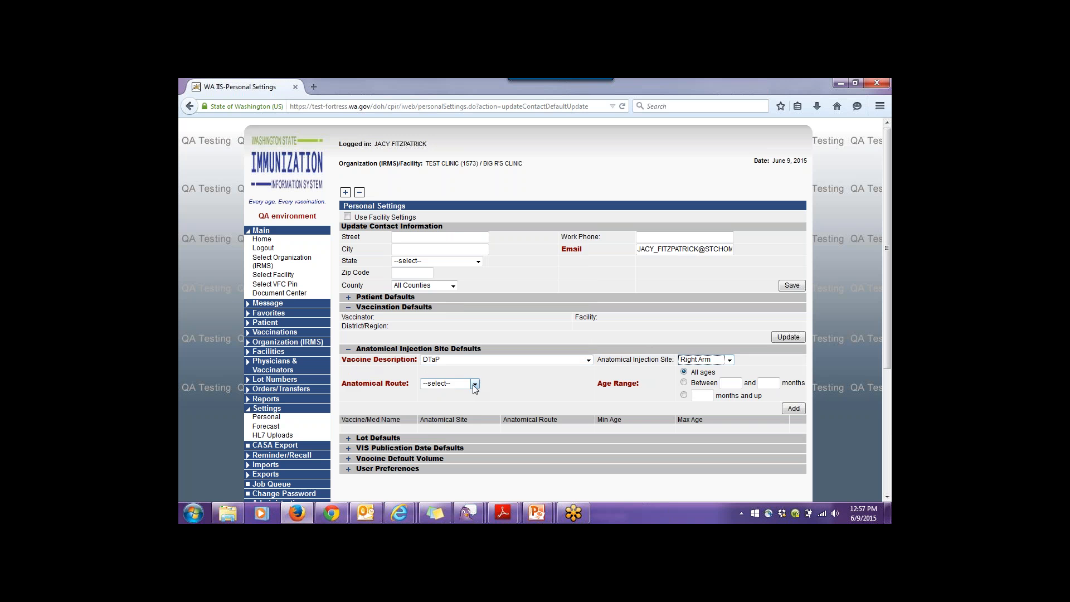
click(473, 383)
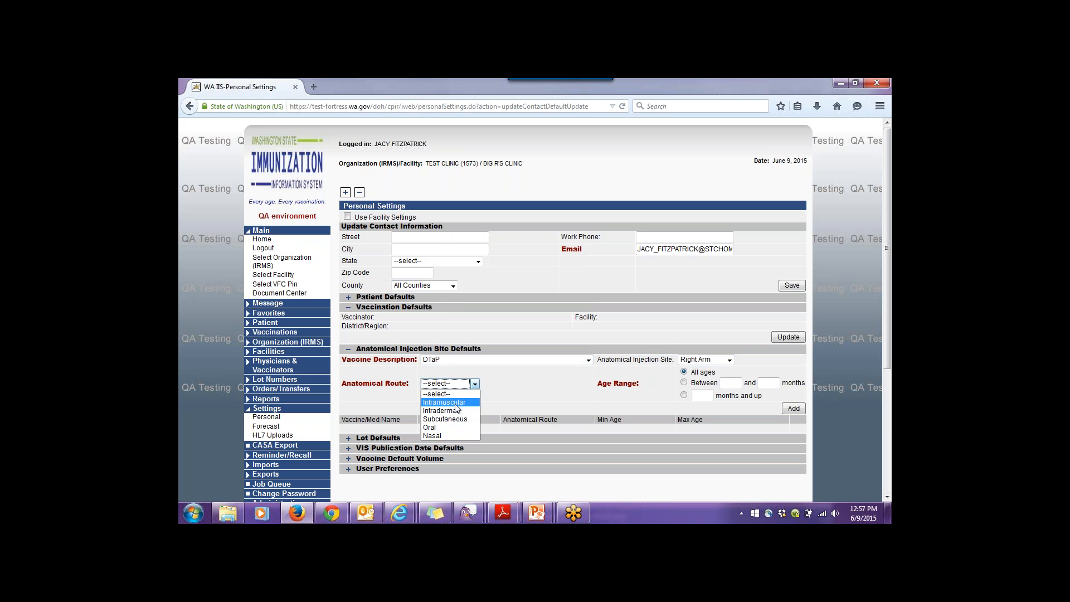
click(456, 403)
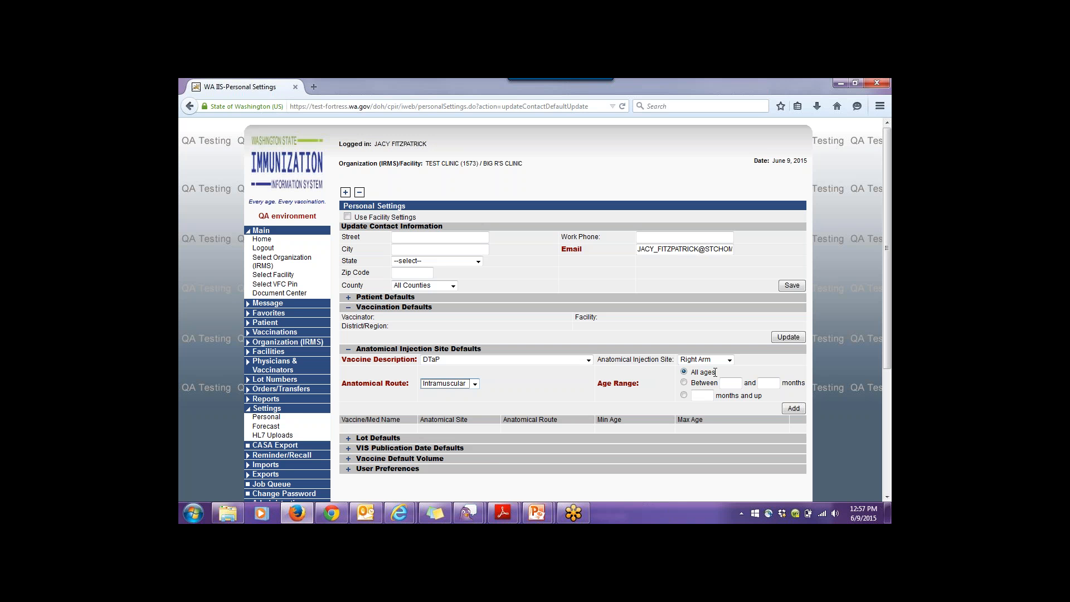
click(794, 408)
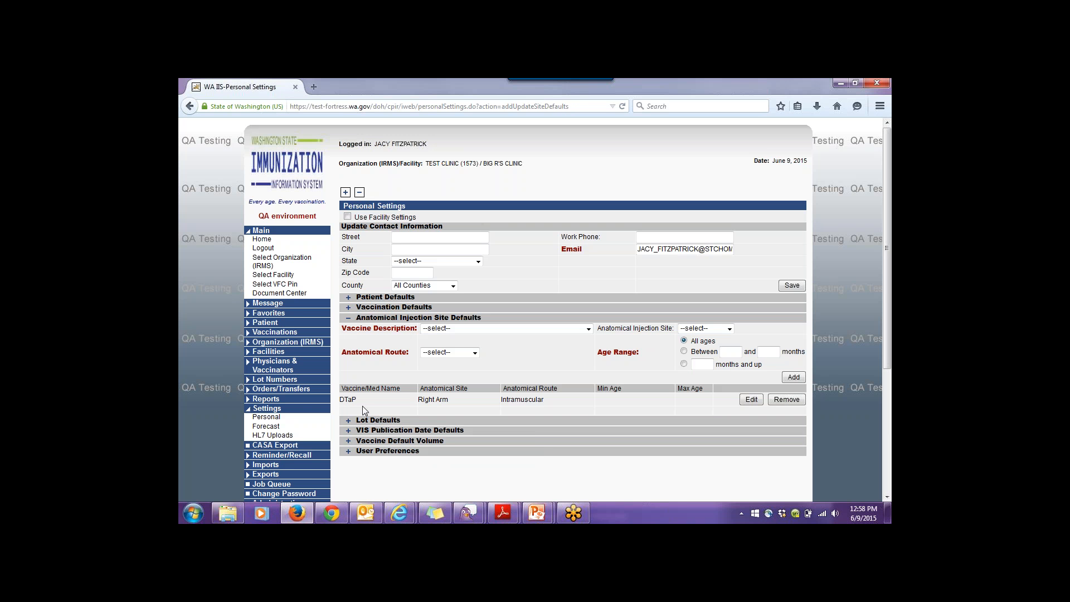
scroll(363, 406, down, 2)
- Add a DTaP lot default using SANOFI PASTEUR lot 12345, expiring 09/14/2015
click(372, 356)
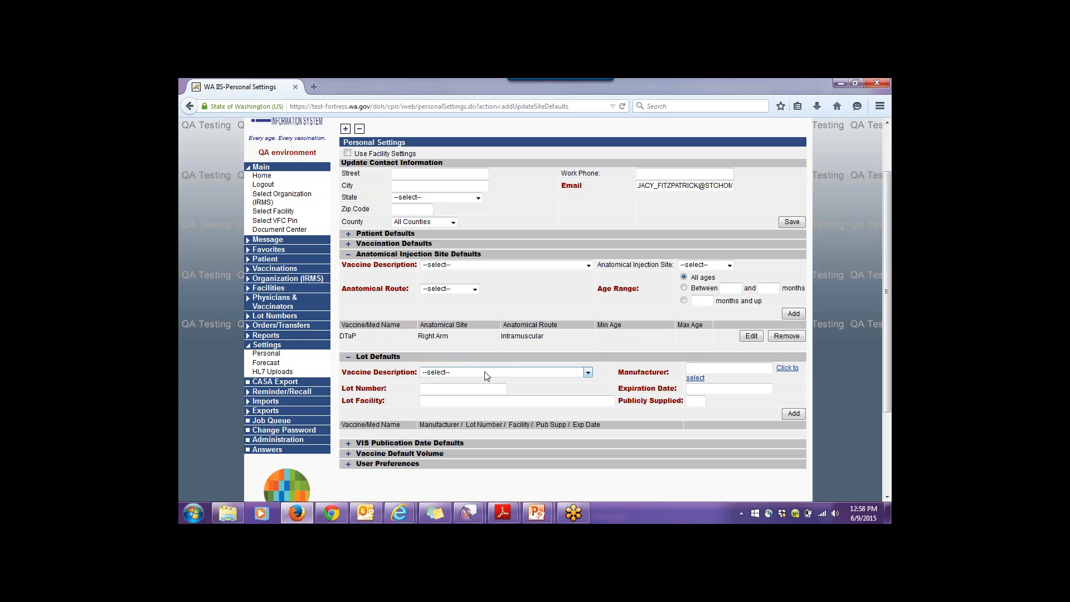
click(583, 373)
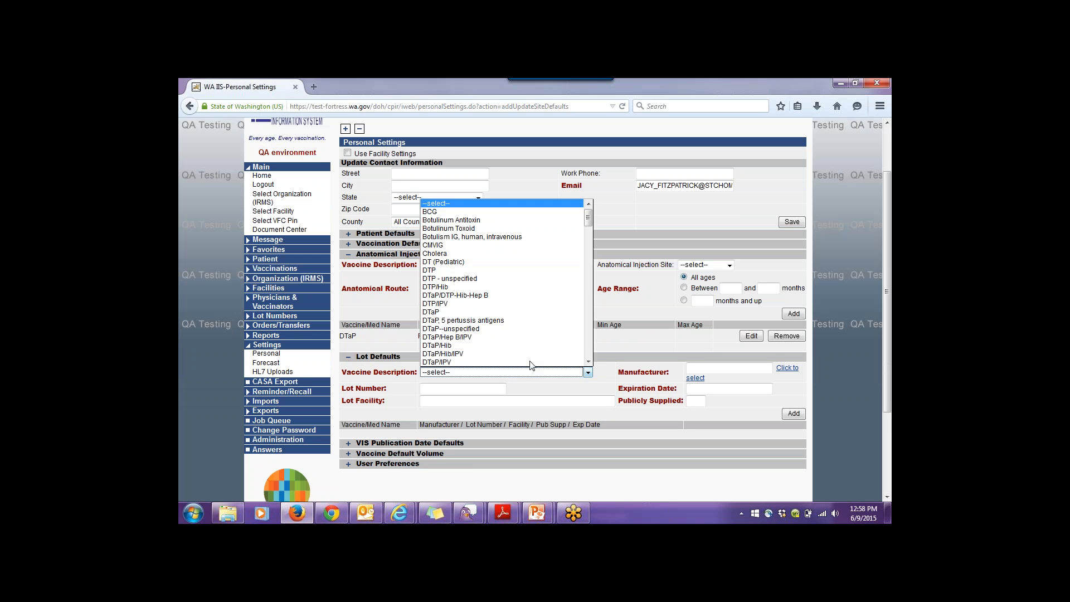
click(435, 312)
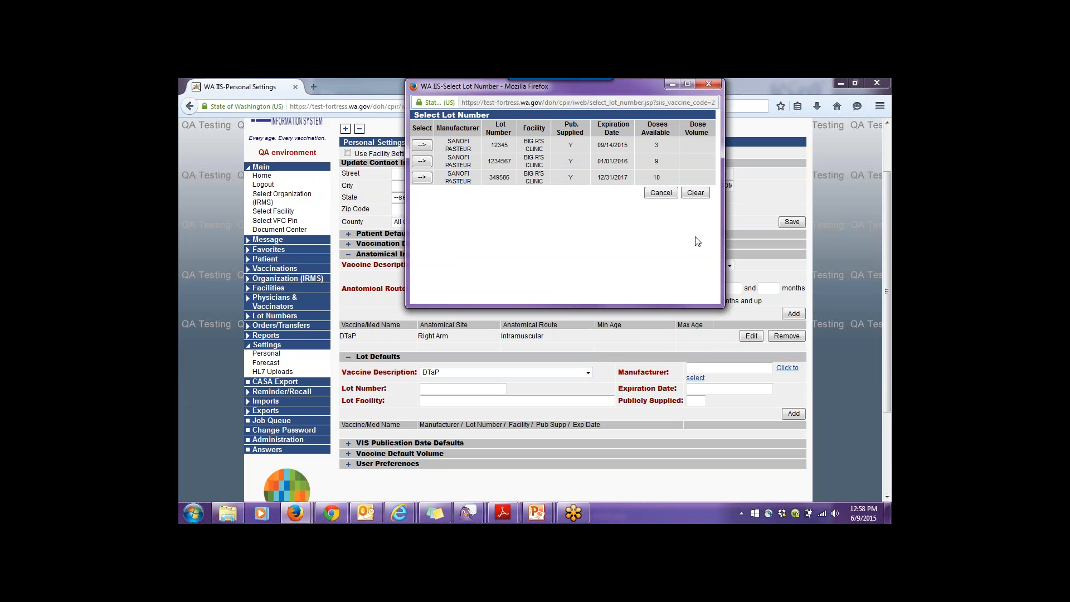
drag(640, 93, 646, 207)
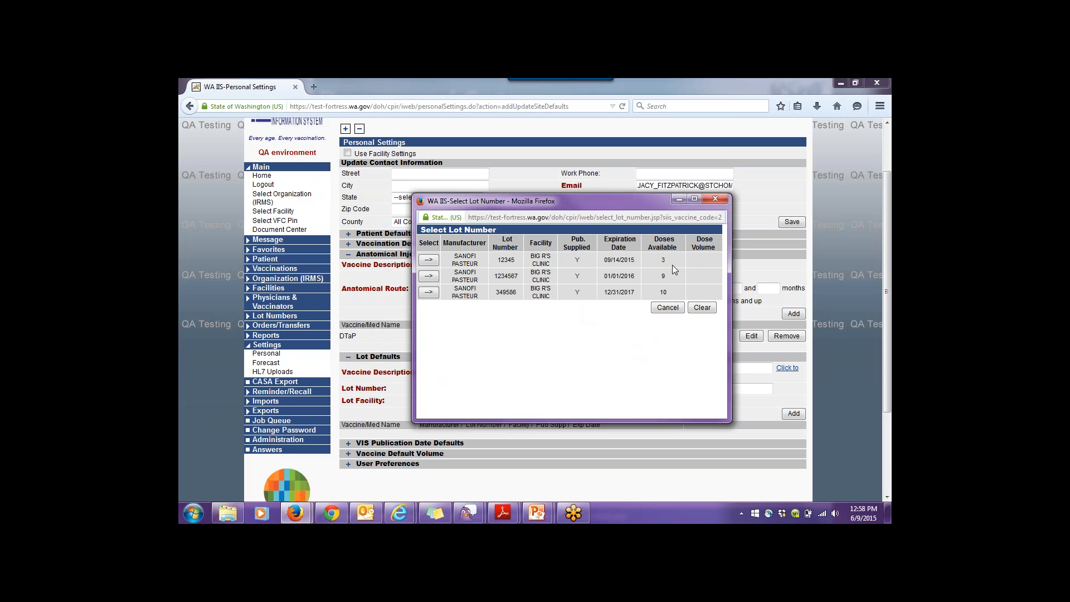
click(427, 262)
click(436, 258)
click(428, 261)
click(714, 199)
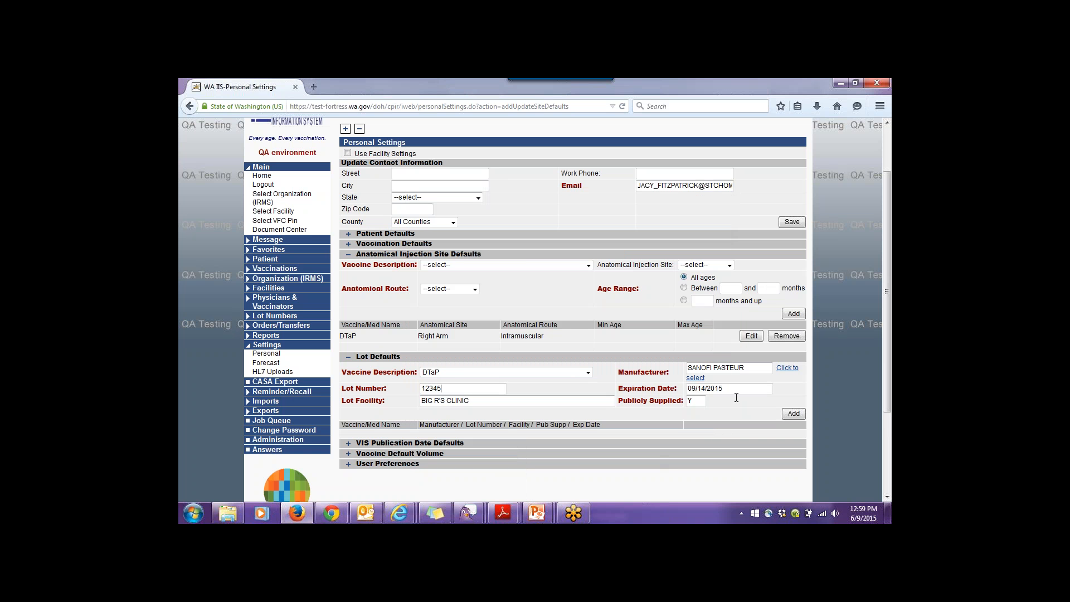
click(798, 413)
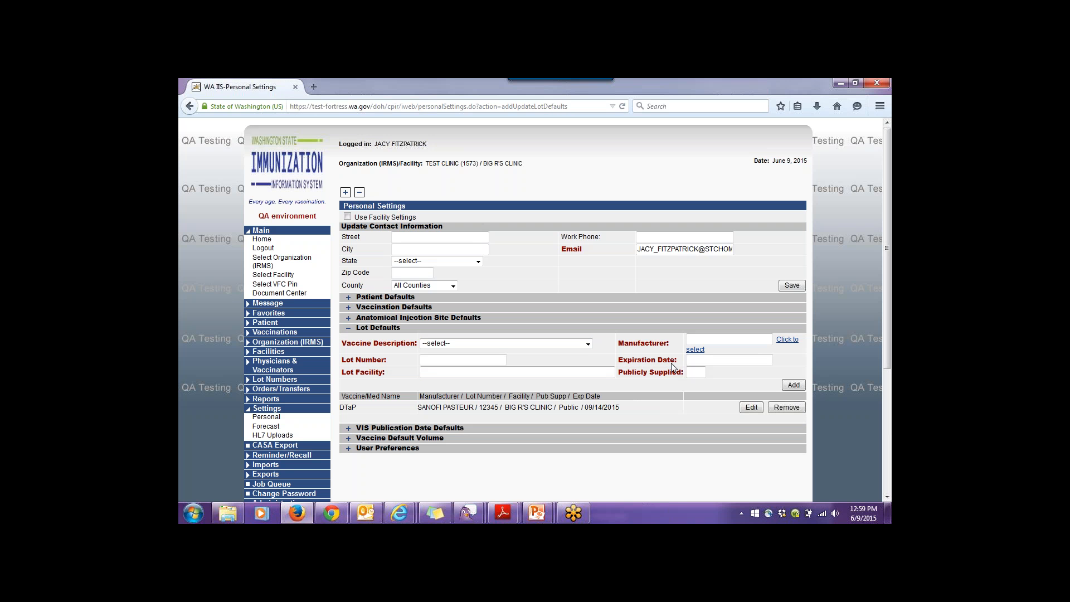
scroll(640, 405, down, 1)
scroll(344, 299, down, 4)
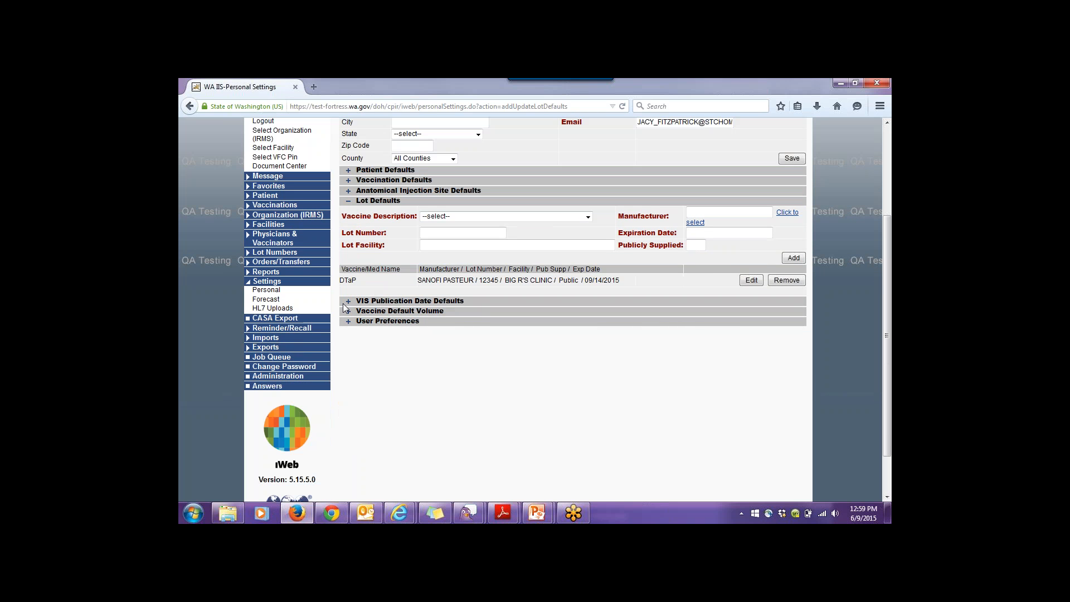
- Expand VIS Publication Date Defaults and choose DTaP as the vaccine
click(347, 301)
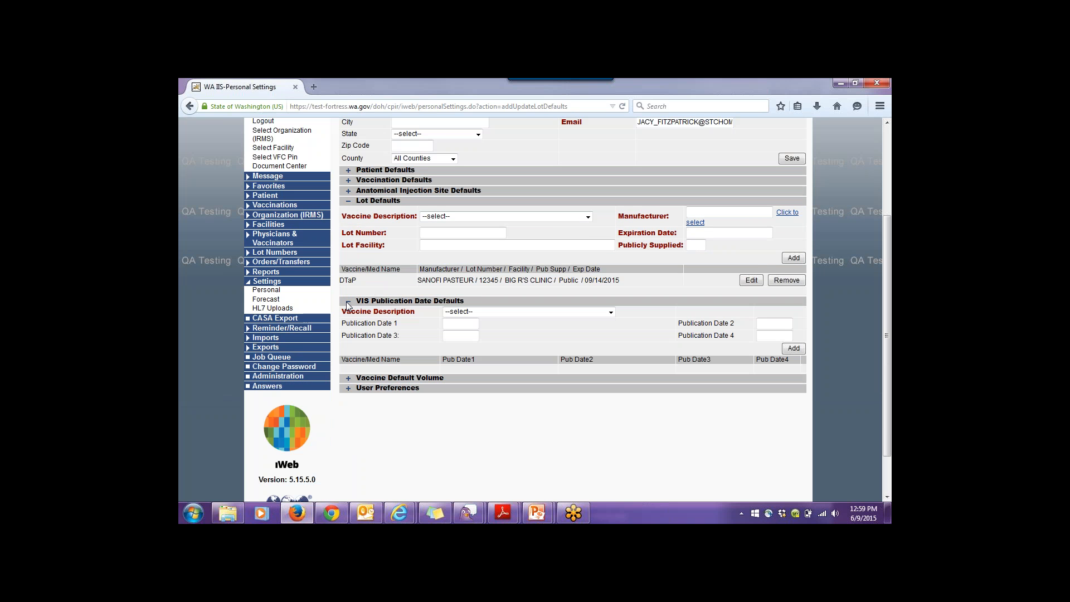
click(500, 313)
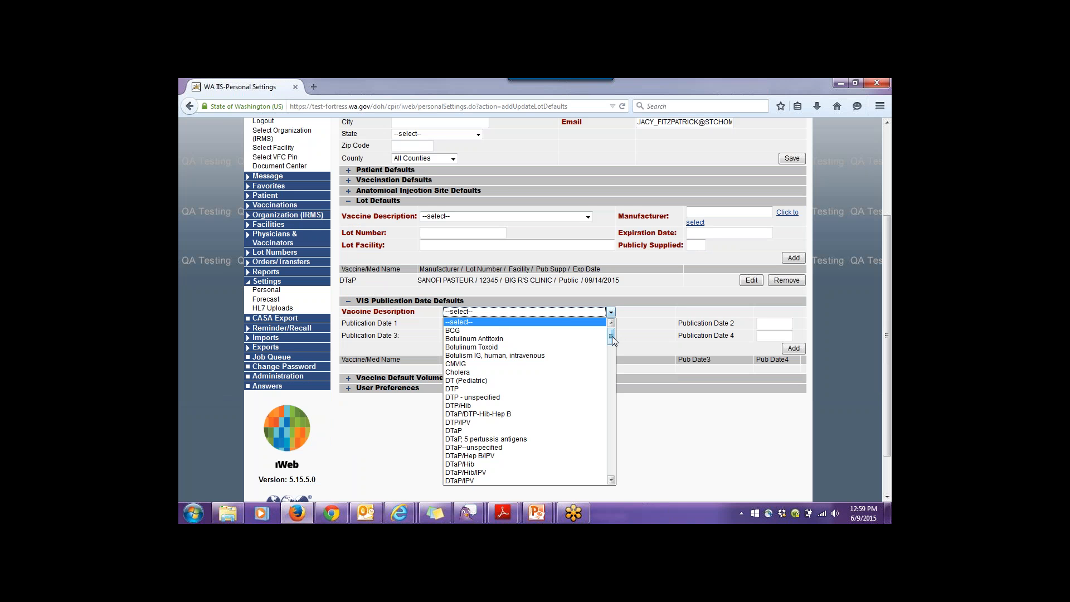
click(505, 431)
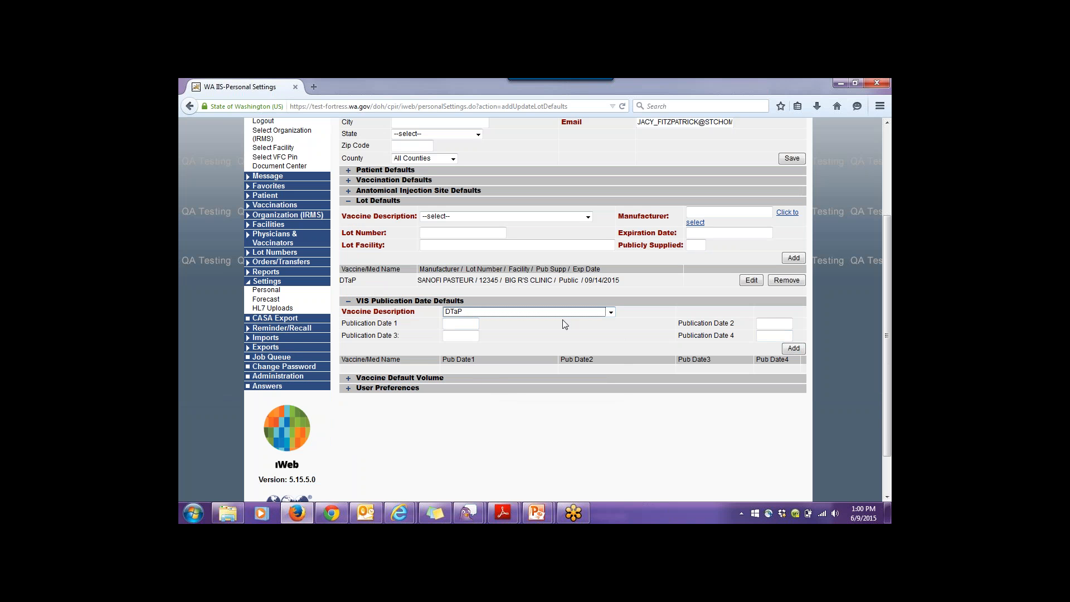
- Expand Vaccine Default Volume and check its vaccine list without choosing one
click(347, 379)
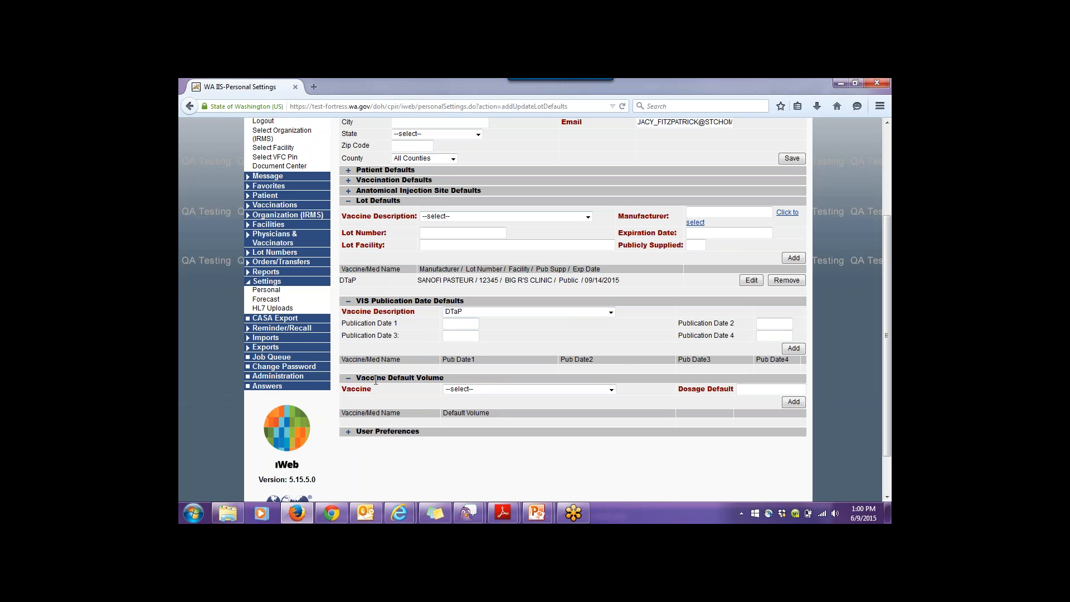
click(457, 392)
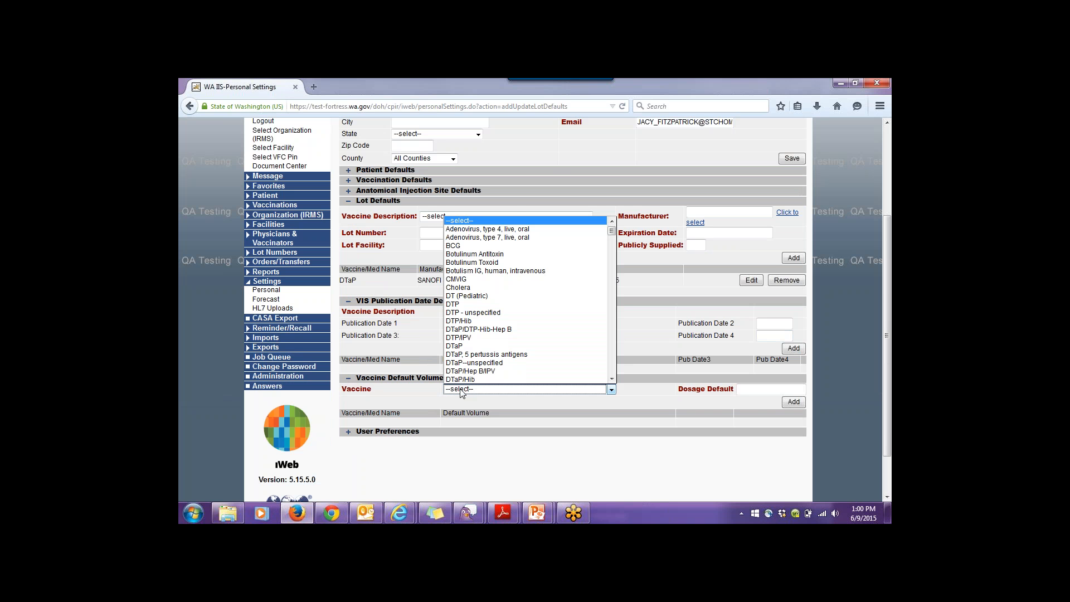
click(715, 400)
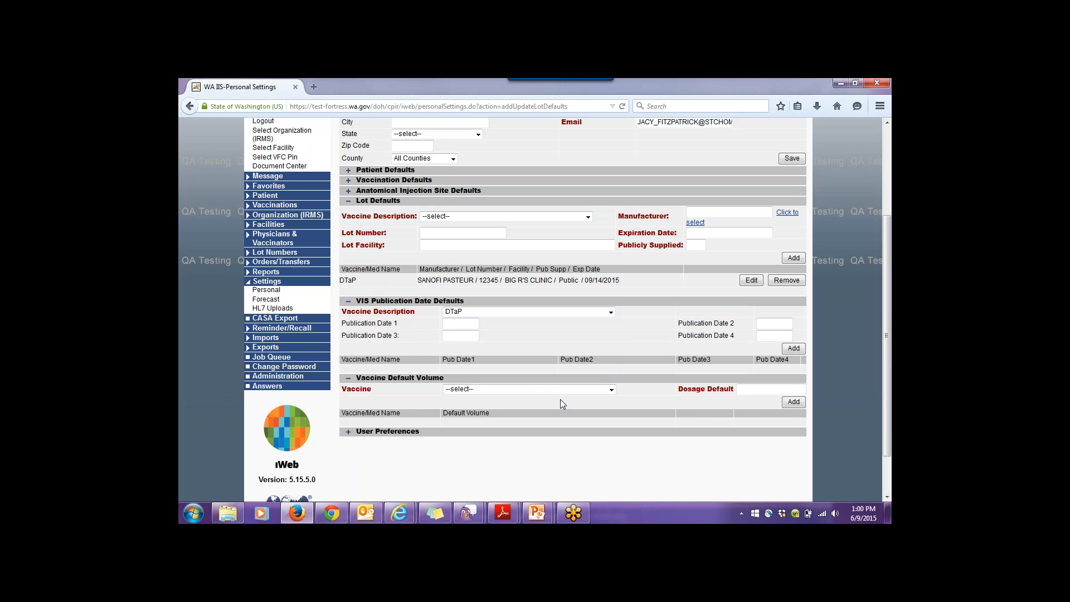
- Expand User Preferences, scroll through the settings table, then return to the Home page
click(347, 431)
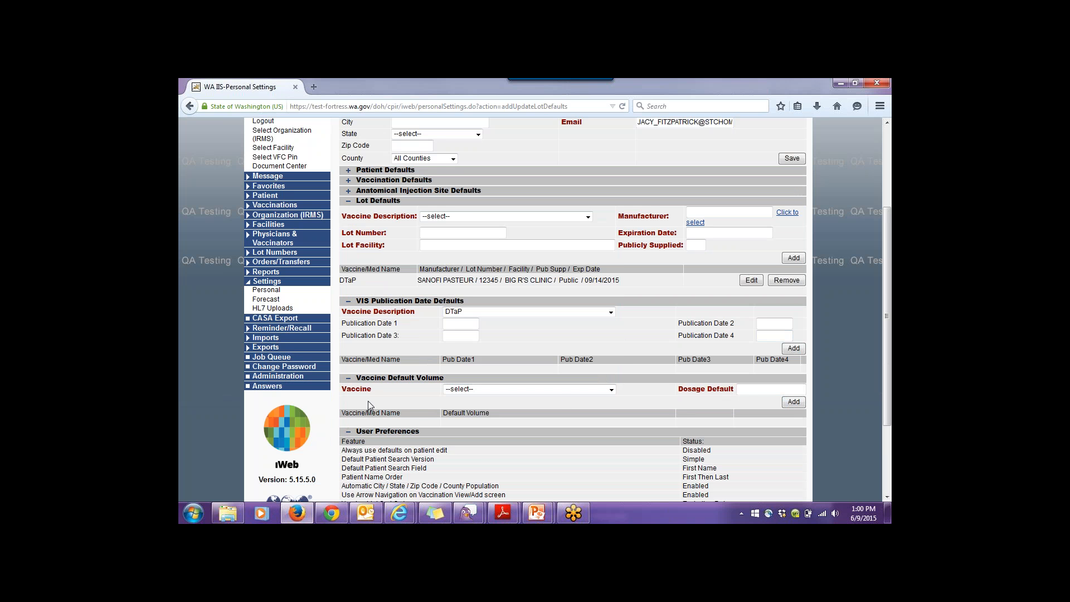
scroll(366, 400, down, 4)
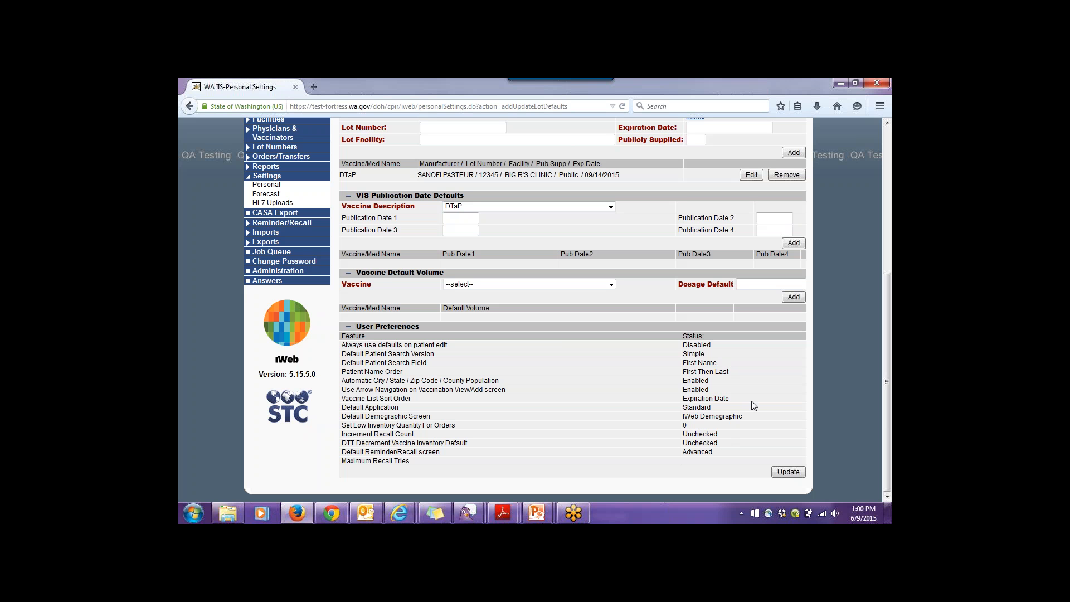
scroll(753, 405, up, 4)
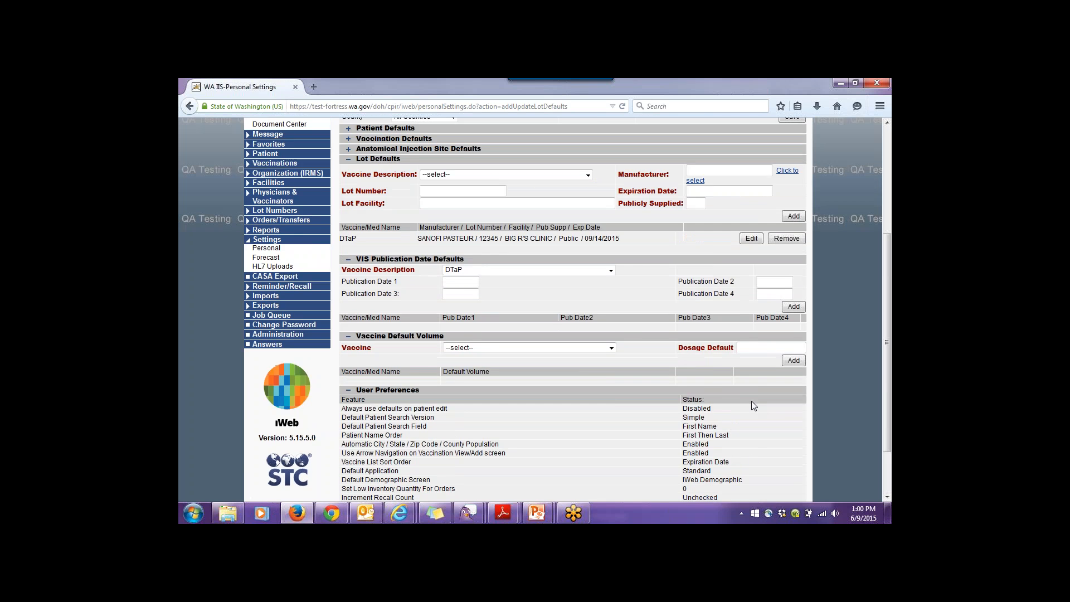
scroll(399, 334, up, 2)
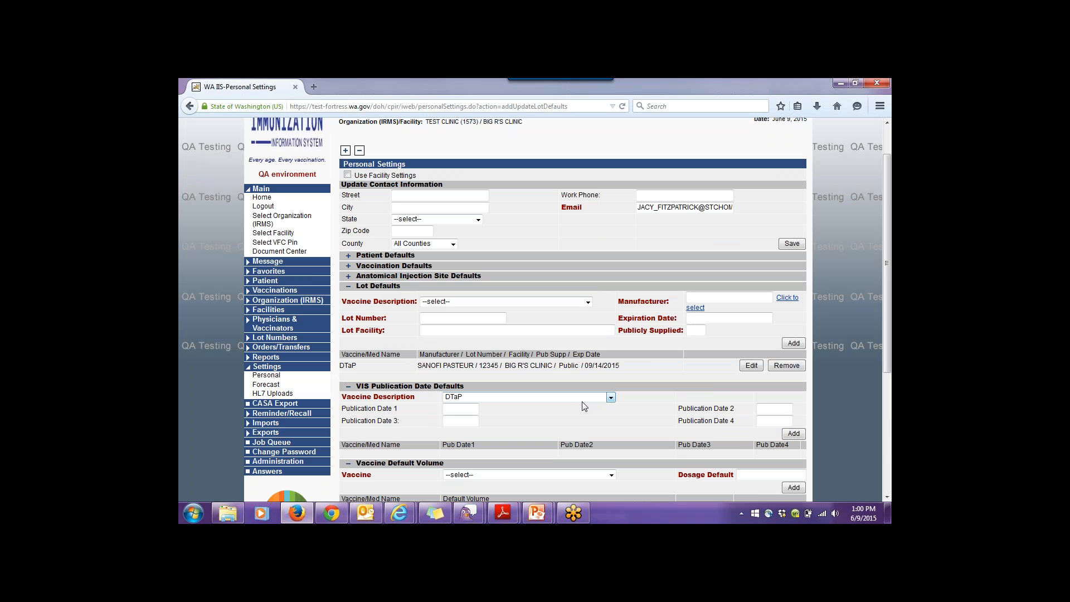
click(265, 201)
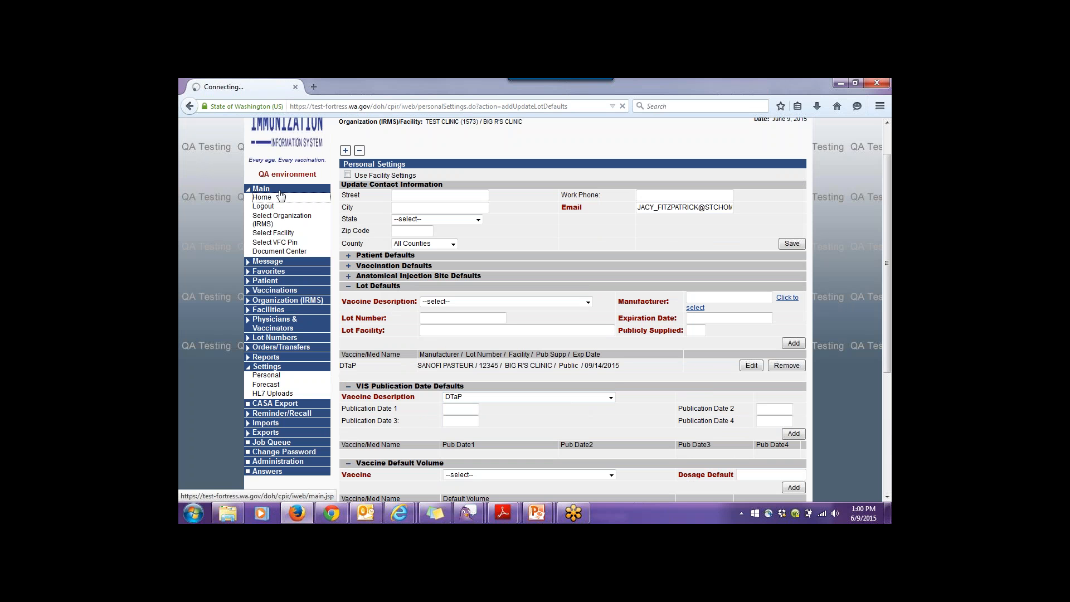